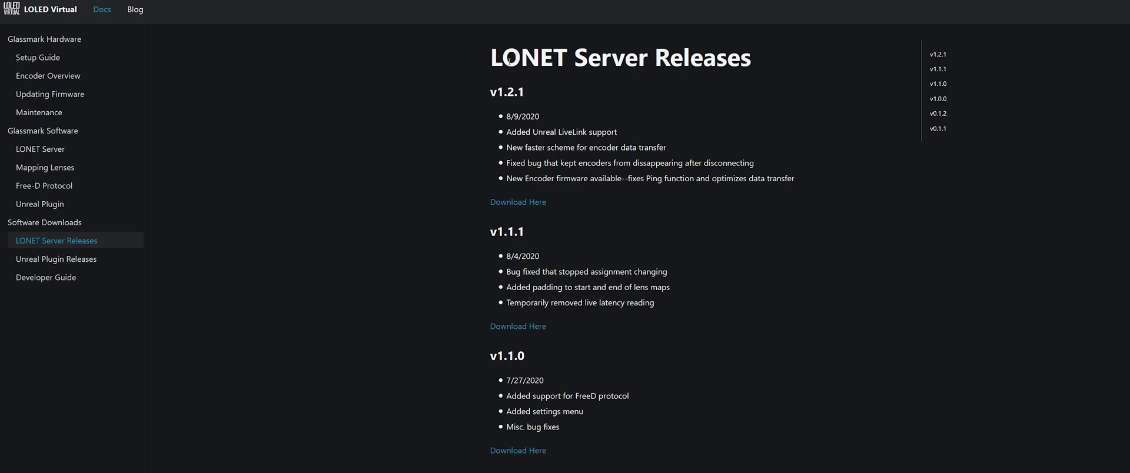
Step: Review the LONET Server Releases and open the Unreal Plugin Releases page in the documentation
{"action": "left_click_drag", "start_coordinate": [509, 60], "coordinate": [735, 211]}
{"action": "left_click", "coordinate": [757, 250]}
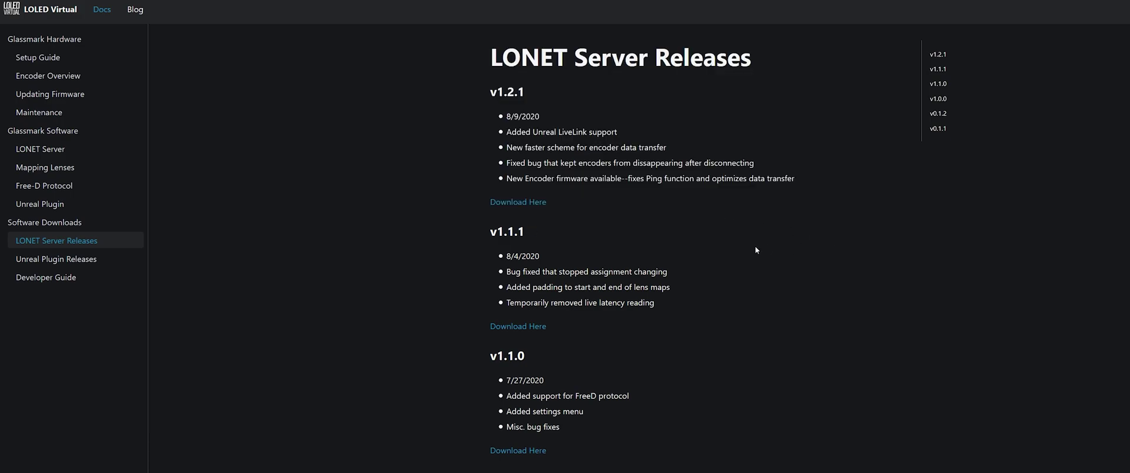
{"action": "left_click", "coordinate": [65, 259]}
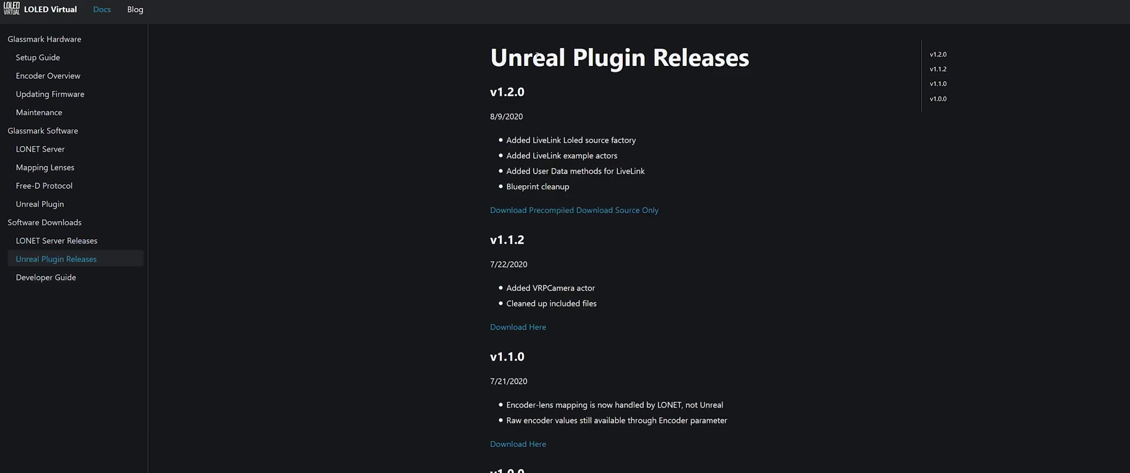
{"action": "left_click", "coordinate": [128, 242]}
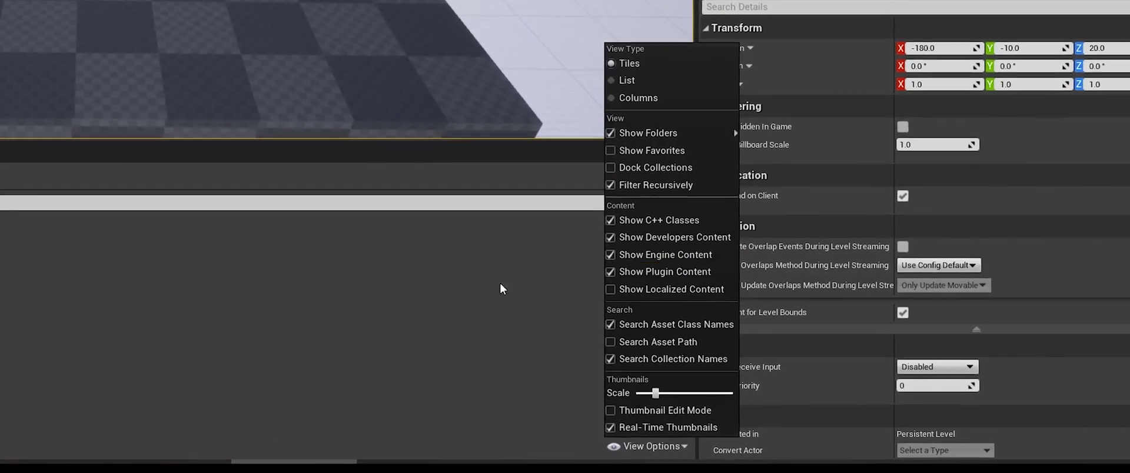
Step: Switch to Unreal Editor and open the LONETClient Content folder in the content browser
{"action": "left_click", "coordinate": [500, 289]}
{"action": "left_click", "coordinate": [144, 308]}
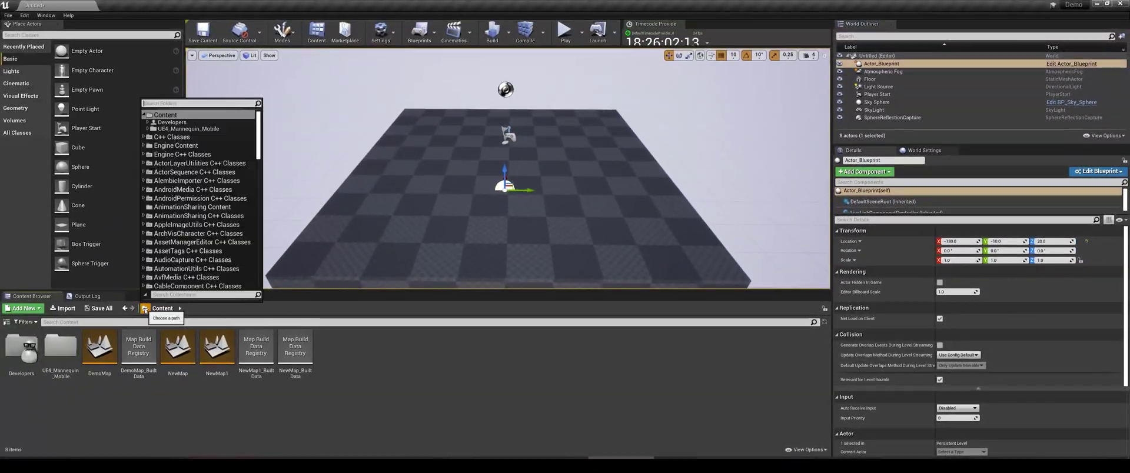
{"action": "scroll", "coordinate": [248, 177], "scroll_direction": "down", "scroll_amount": 9}
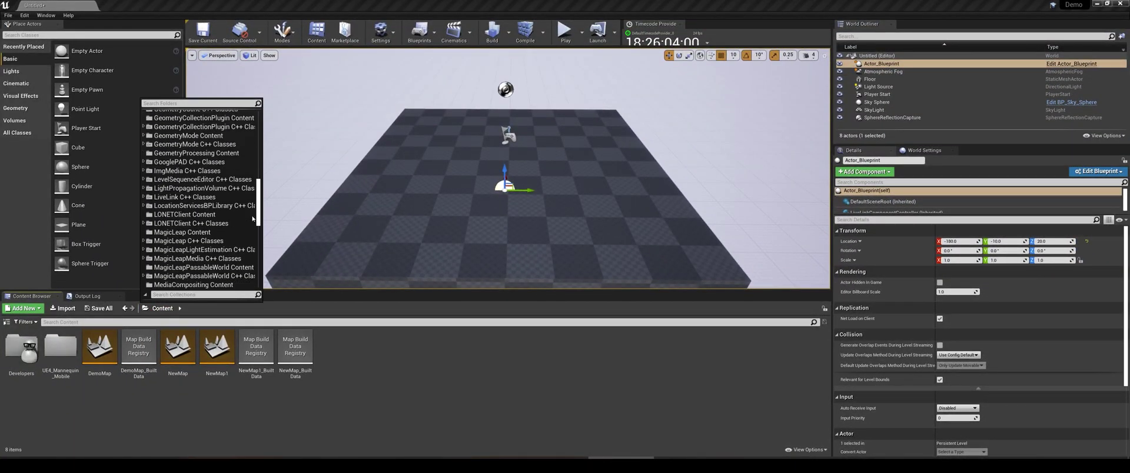
{"action": "left_click", "coordinate": [181, 214]}
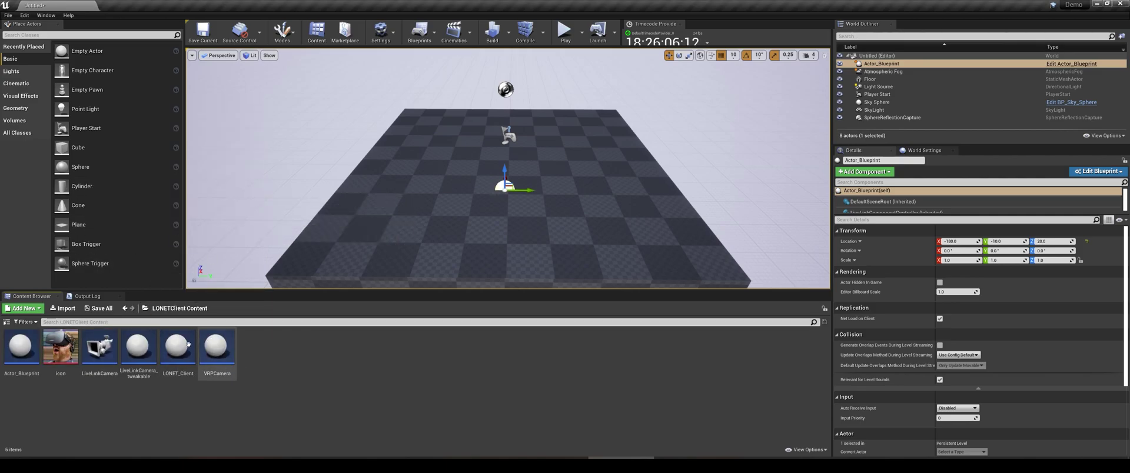
Step: Open Live Link and add a LOLED LiveLink source with the address 192.168.0.162:3333
{"action": "left_click", "coordinate": [46, 15]}
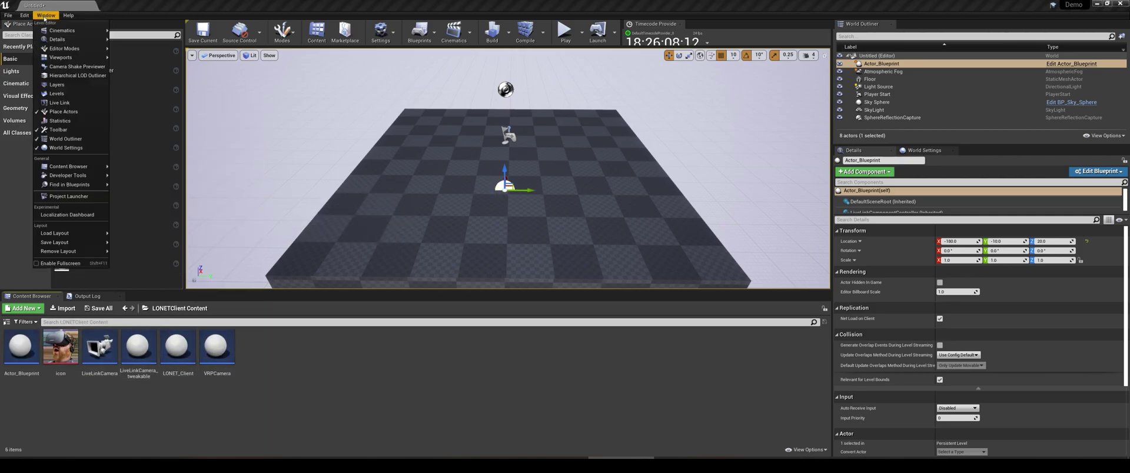
{"action": "left_click", "coordinate": [72, 103]}
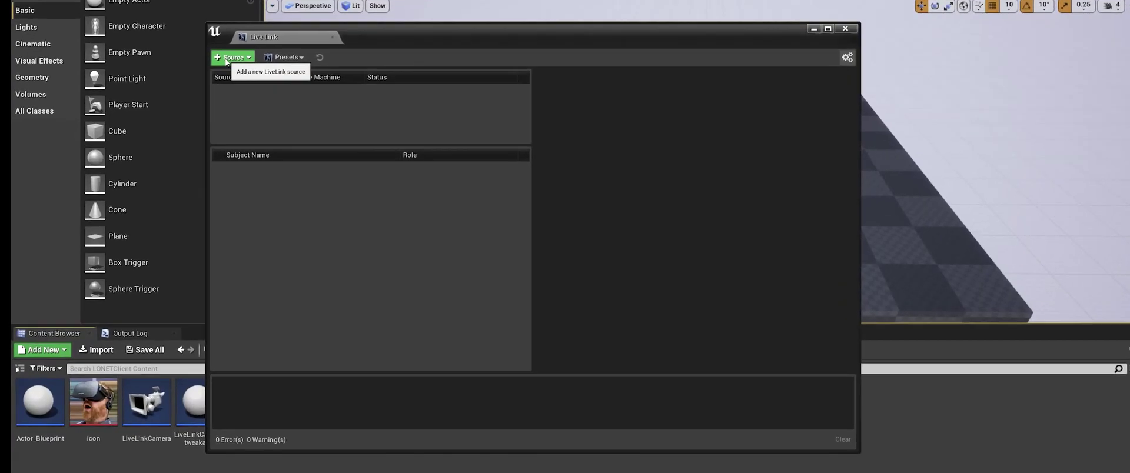
{"action": "left_click", "coordinate": [165, 91]}
{"action": "mouse_move", "coordinate": [309, 106]}
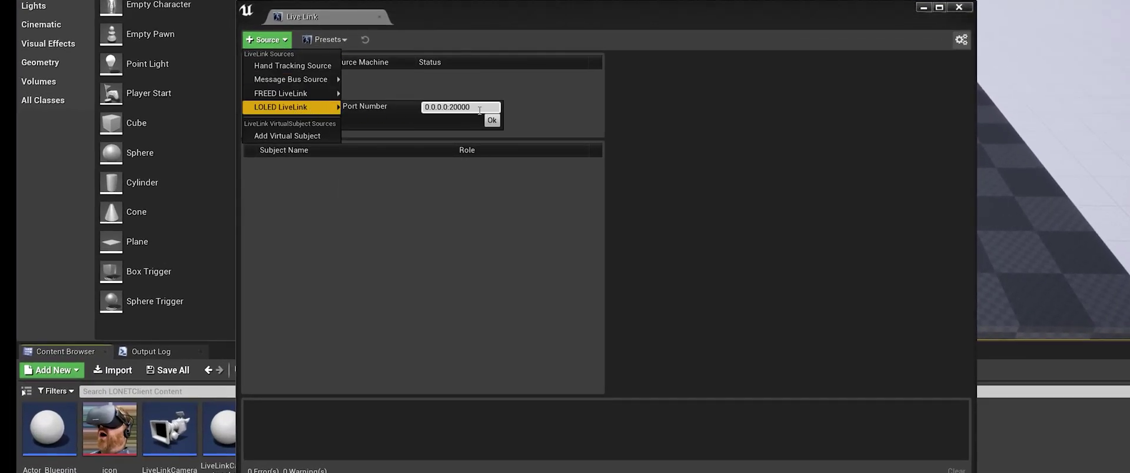
{"action": "left_click", "coordinate": [440, 106]}
{"action": "type", "text": "19"}
{"action": "type", "text": "2."}
{"action": "type", "text": "168.0."}
{"action": "type", "text": "10:20000"}
{"action": "key", "text": "Return"}
{"action": "left_click", "coordinate": [444, 76]}
Step: Switch to LONET and enable LiveLink in its settings
{"action": "left_click_drag", "start_coordinate": [518, 16], "coordinate": [458, 24]}
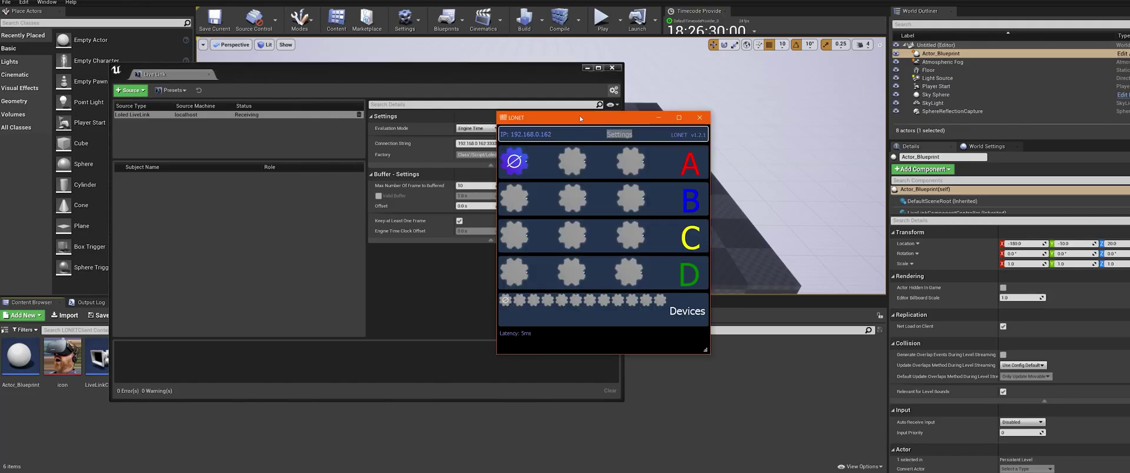
{"action": "left_click_drag", "start_coordinate": [579, 118], "coordinate": [526, 152]}
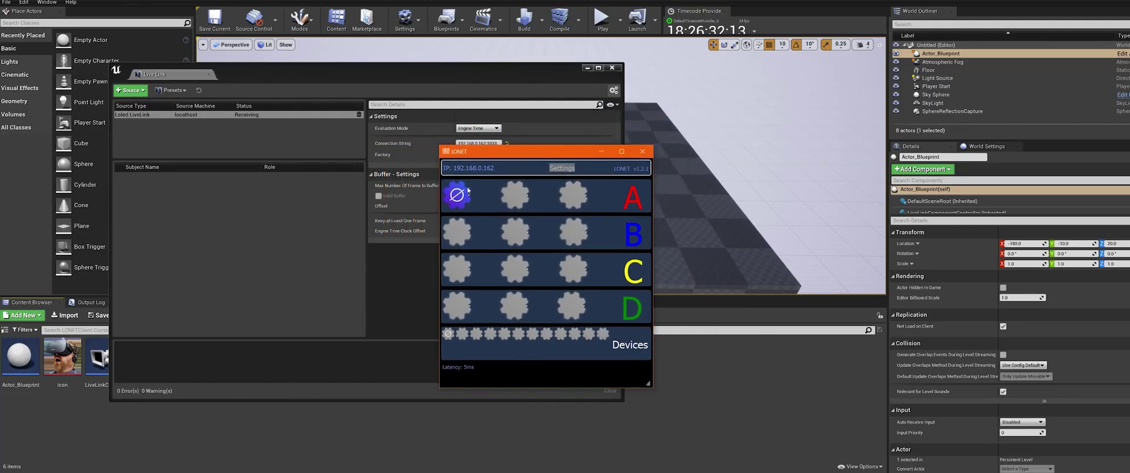
{"action": "left_click", "coordinate": [571, 170]}
{"action": "left_click_drag", "start_coordinate": [506, 142], "coordinate": [602, 141]}
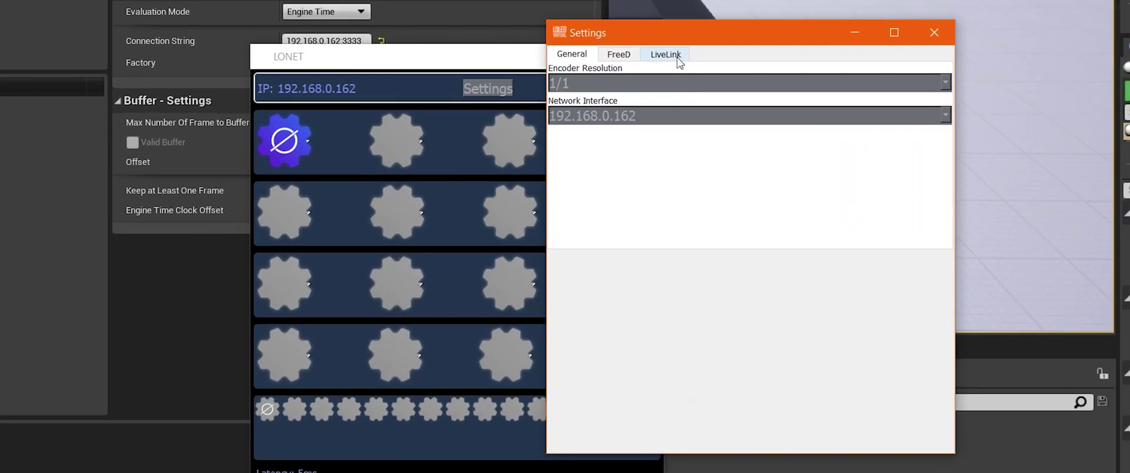
{"action": "left_click", "coordinate": [653, 151]}
{"action": "left_click", "coordinate": [612, 82]}
Step: Set the LiveLink transmit IP to 192.168.0.162 and port to 3333, and open the connection
{"action": "key", "text": "Tab"}
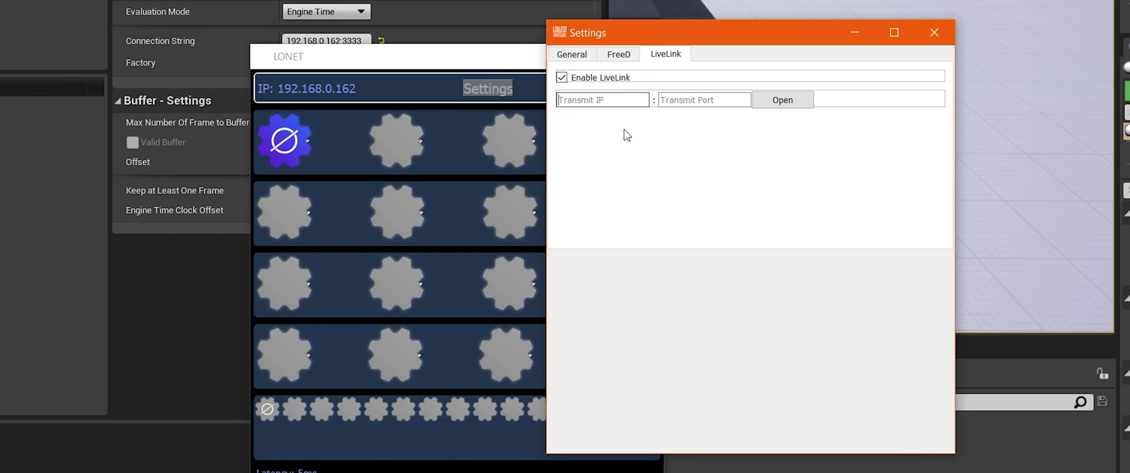
{"action": "type", "text": "192.168.0.162"}
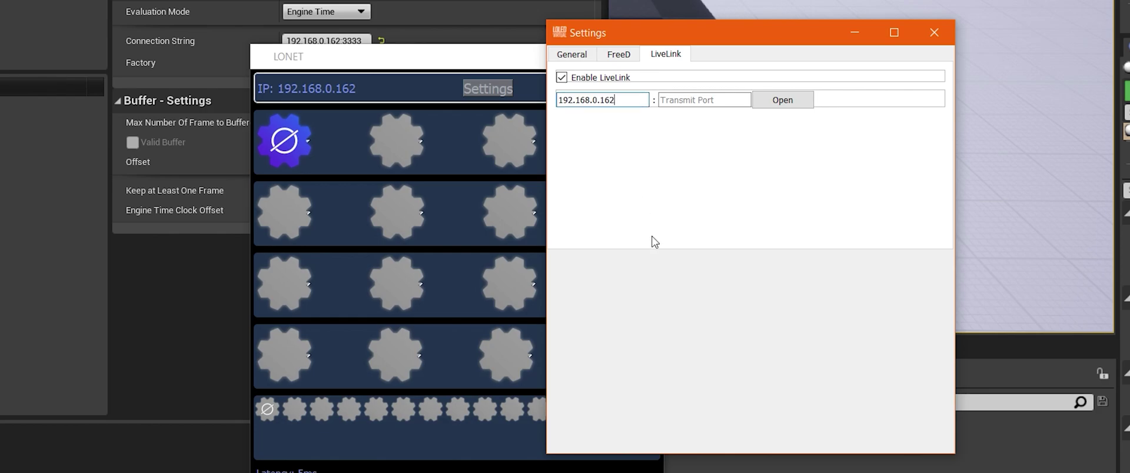
{"action": "type", "text": "3333"}
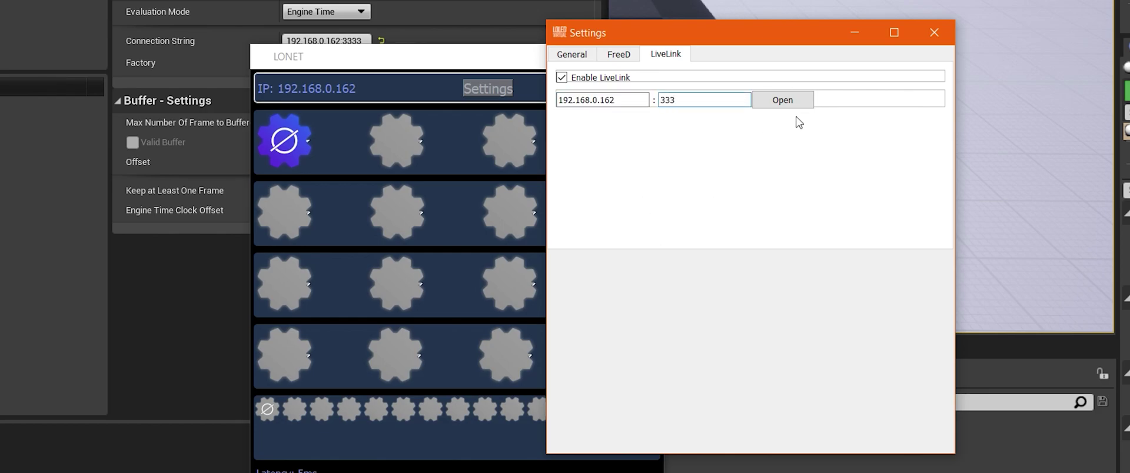
{"action": "left_click", "coordinate": [793, 103]}
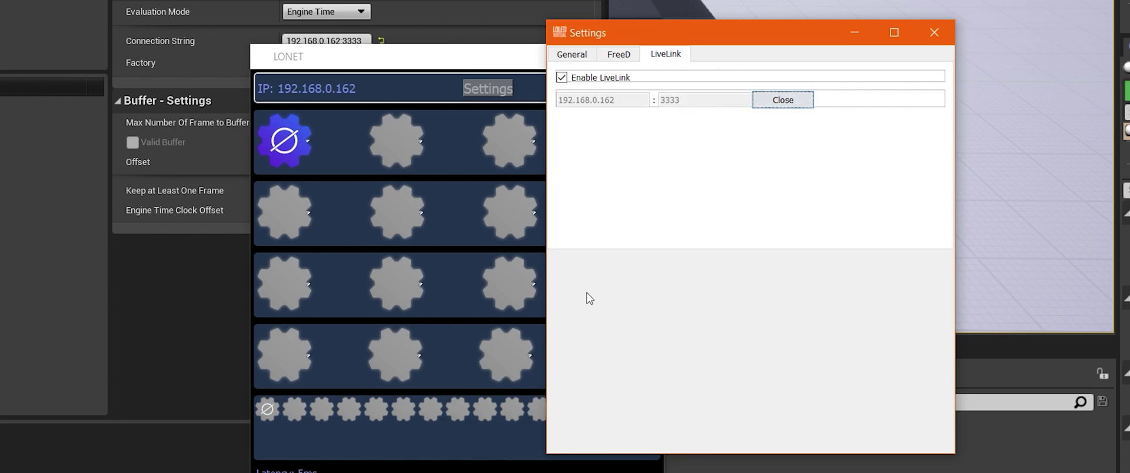
Step: Examine the property values of the basic-role A subject in Live Link, with LONET placed alongside
{"action": "left_click", "coordinate": [353, 239]}
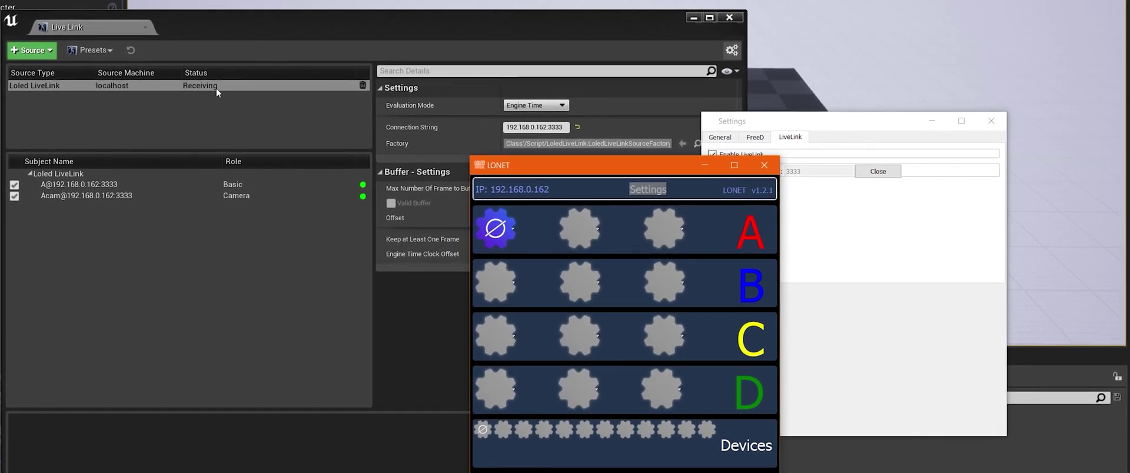
{"action": "left_click", "coordinate": [170, 185]}
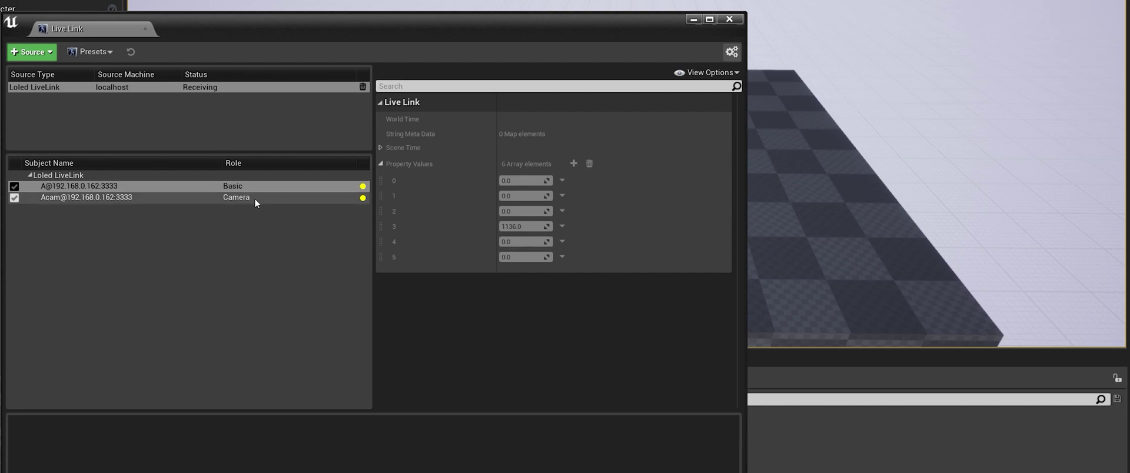
{"action": "key", "text": "alt+Tab"}
{"action": "left_click_drag", "start_coordinate": [895, 139], "coordinate": [900, 91]}
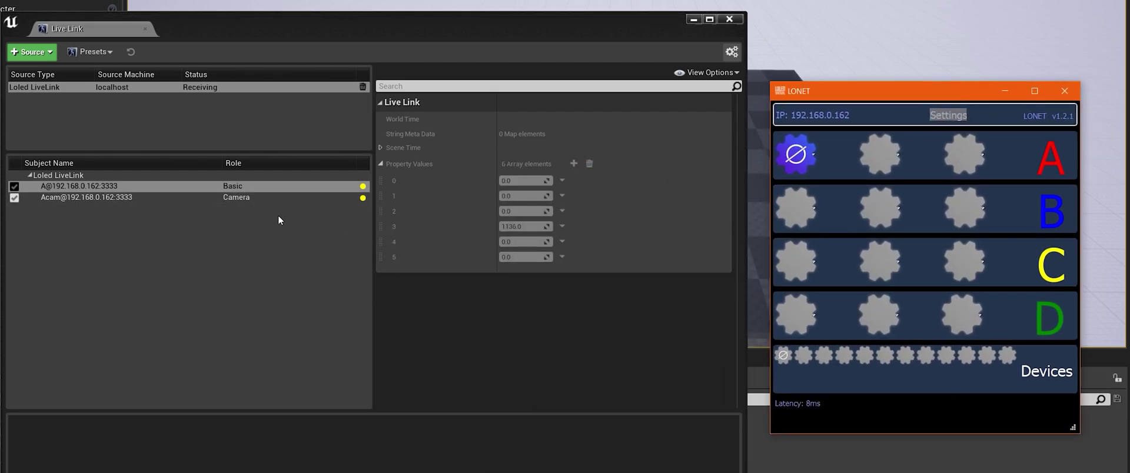
{"action": "left_click", "coordinate": [260, 185]}
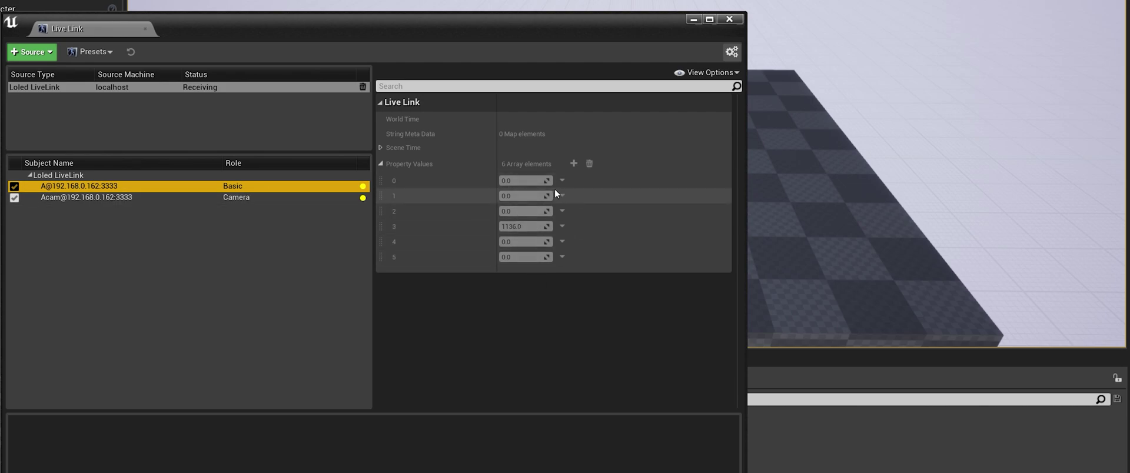
{"action": "left_click_drag", "start_coordinate": [470, 32], "coordinate": [419, 49]}
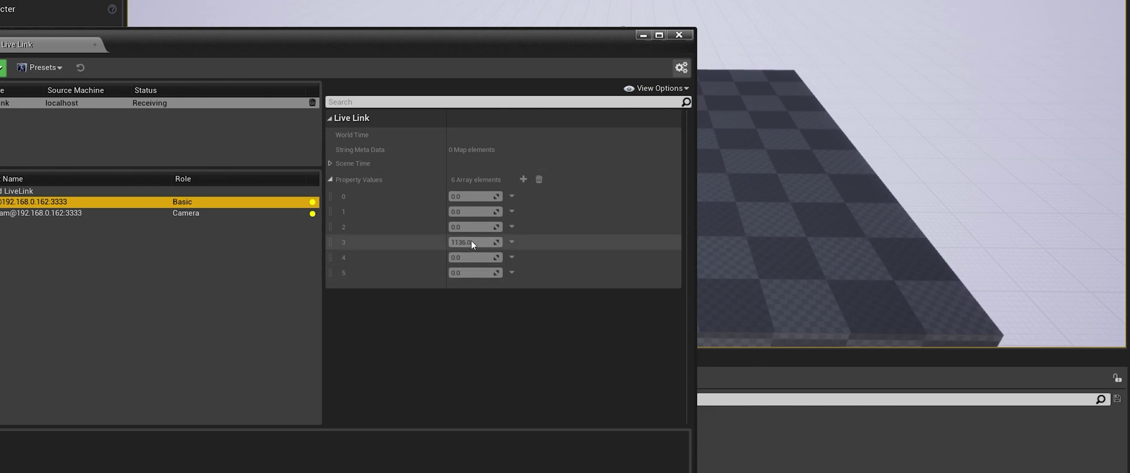
Step: Examine the lens and transform data of the camera-role Acam subject
{"action": "left_click", "coordinate": [223, 214]}
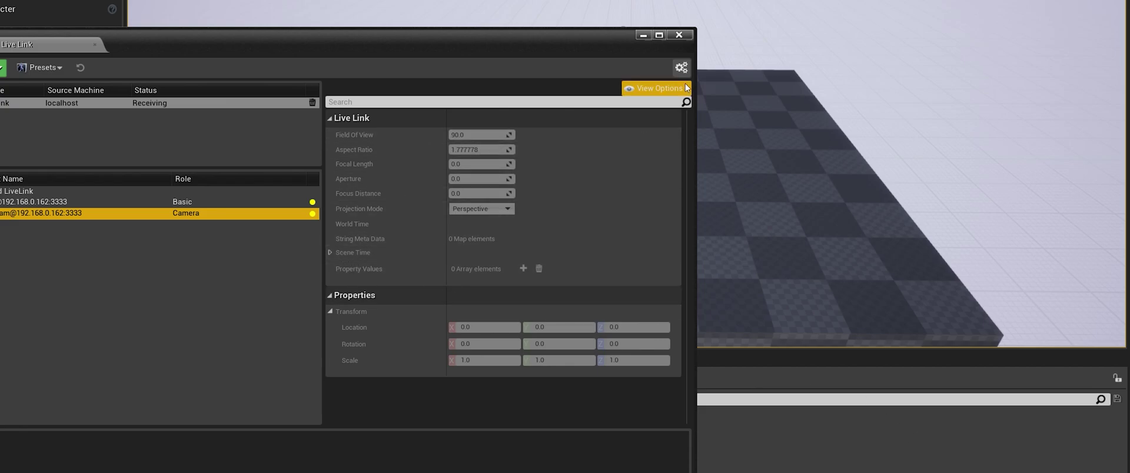
{"action": "left_click", "coordinate": [656, 88]}
{"action": "left_click", "coordinate": [666, 141]}
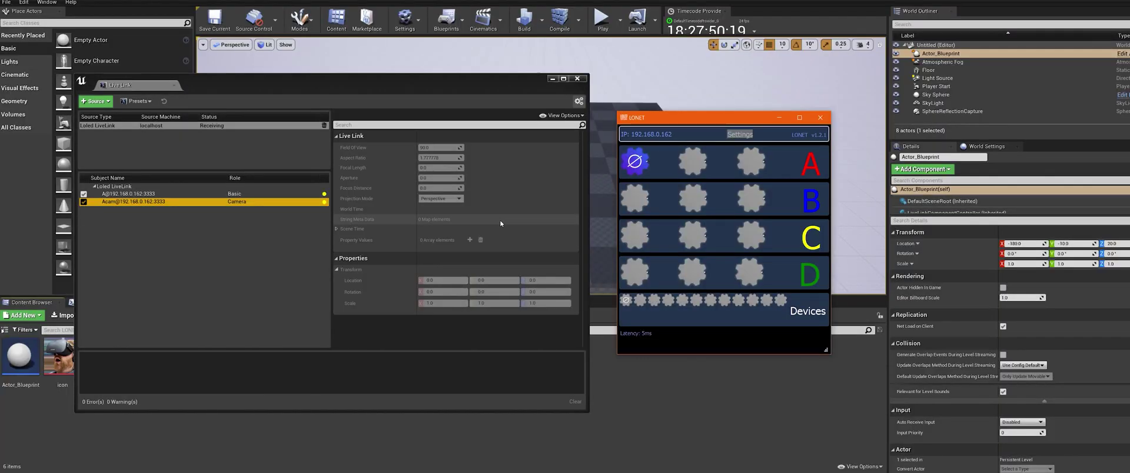
Step: In LONET, assign the Canon_F_L_70-200.csv map from Loled\Mappings to the encoder in slot A:1, and select the Acam subject in Live Link
{"action": "key", "text": "alt+Tab"}
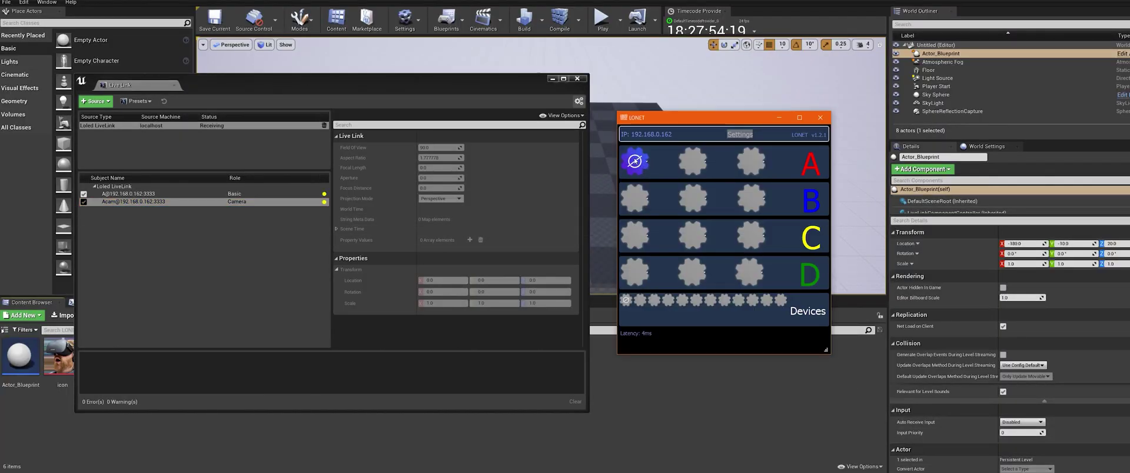
{"action": "left_click", "coordinate": [634, 161]}
{"action": "left_click", "coordinate": [651, 304]}
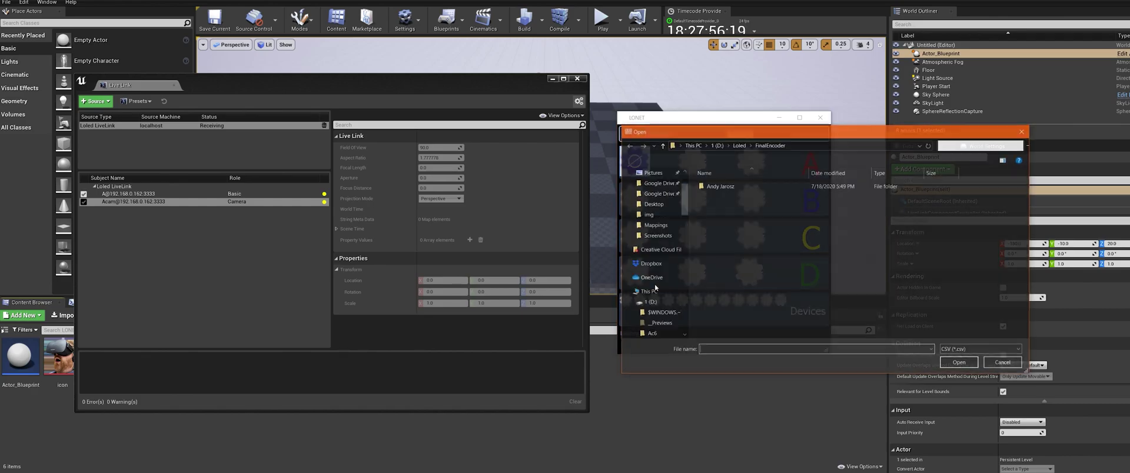
{"action": "left_click", "coordinate": [740, 145]}
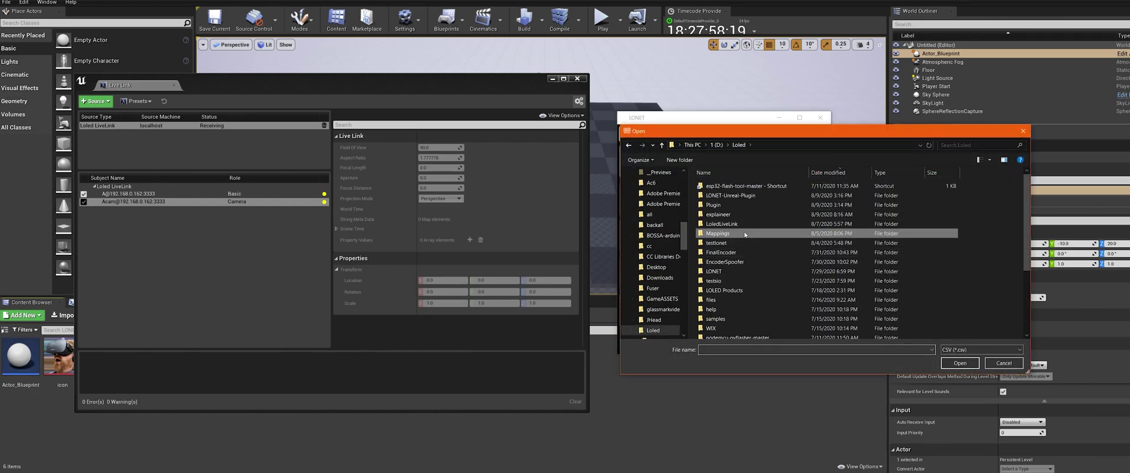
{"action": "double_click", "coordinate": [744, 234]}
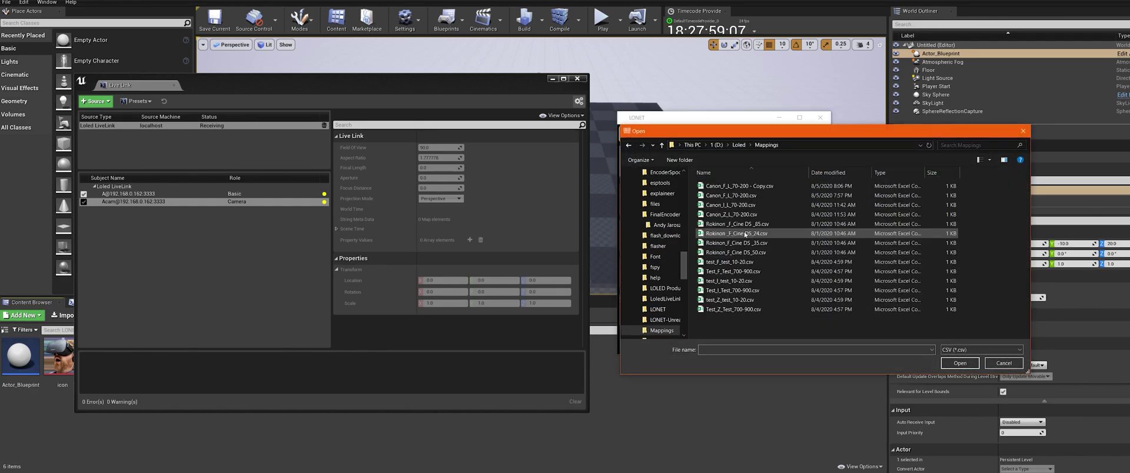
{"action": "double_click", "coordinate": [779, 196]}
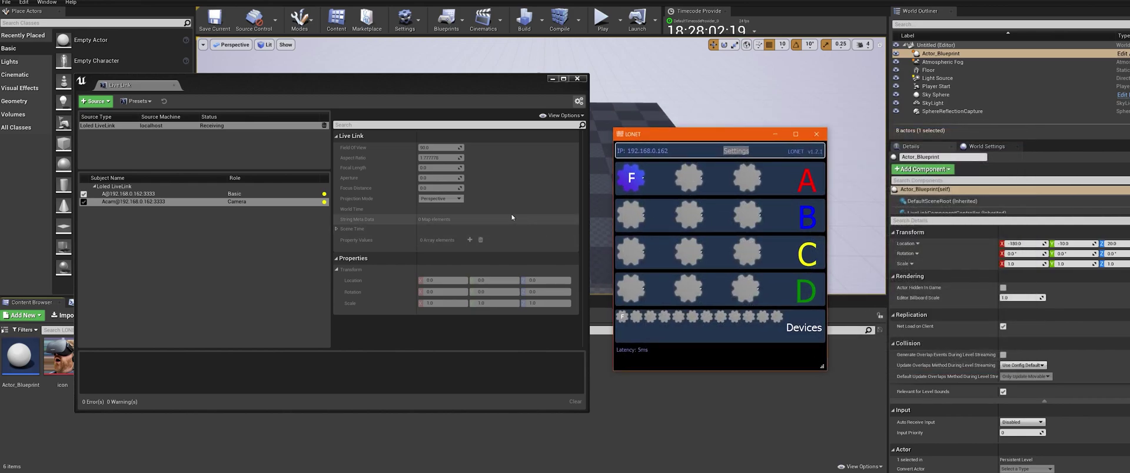
{"action": "left_click", "coordinate": [509, 187]}
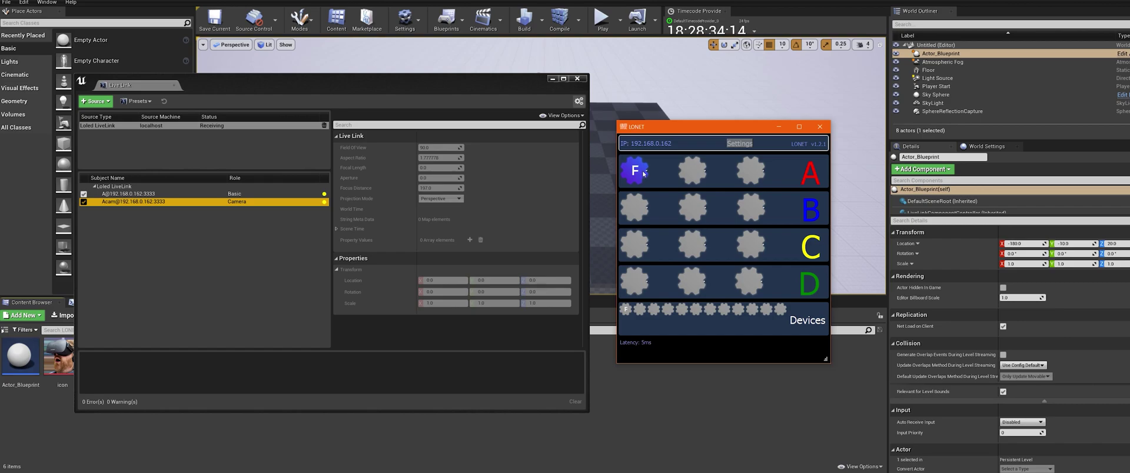
Step: Move the encoder to slot A:2 in LONET and select a lens mapping CSV file for it
{"action": "left_click", "coordinate": [644, 174]}
{"action": "left_click", "coordinate": [647, 199]}
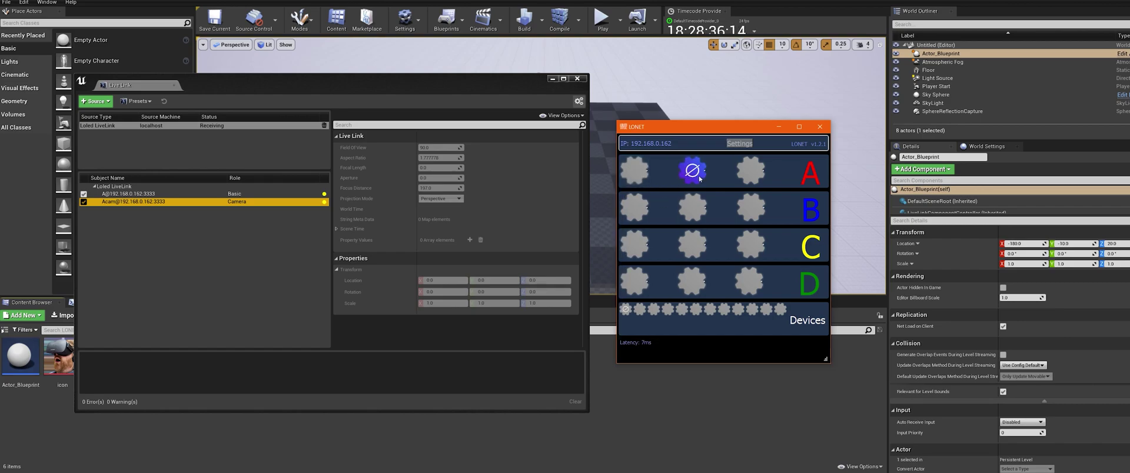
{"action": "left_click", "coordinate": [699, 178]}
{"action": "left_click", "coordinate": [708, 313]}
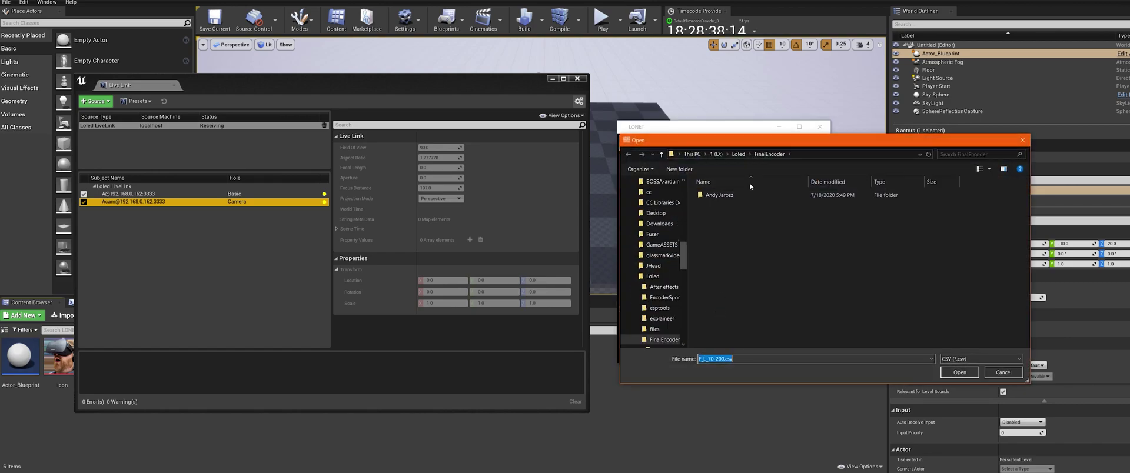
{"action": "key", "text": "Return"}
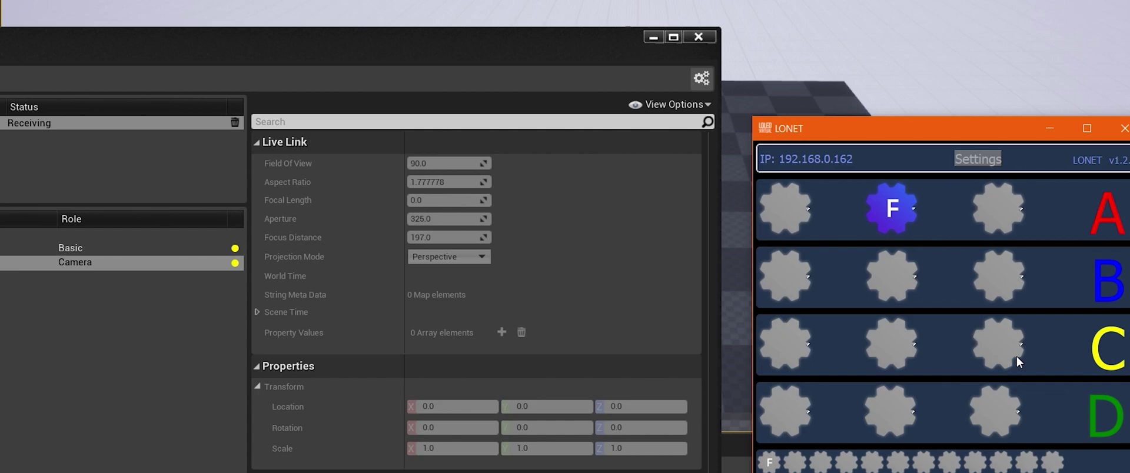
Step: Reassign the encoder to slot A:1 and select the basic-role A subject in Live Link to view its property values
{"action": "left_click", "coordinate": [894, 211]}
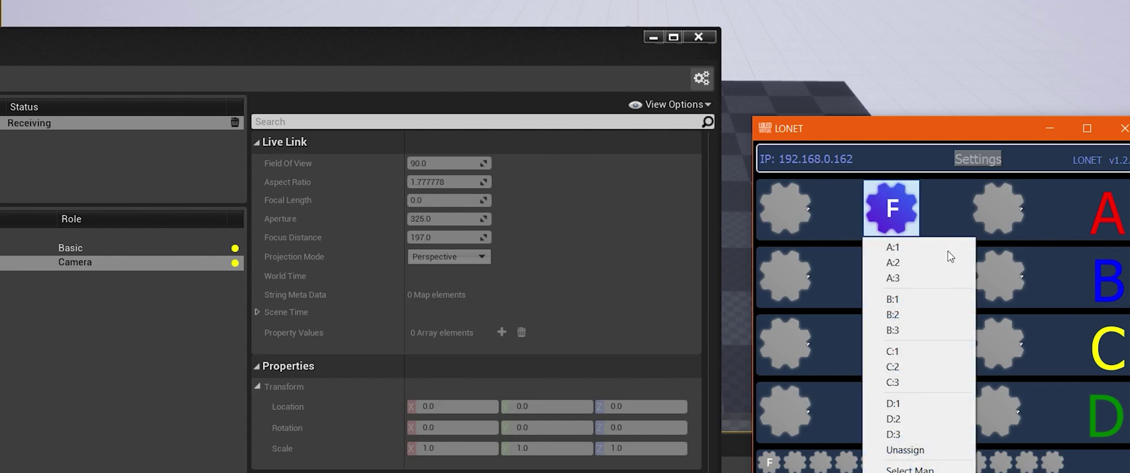
{"action": "left_click", "coordinate": [931, 247]}
{"action": "left_click", "coordinate": [778, 210]}
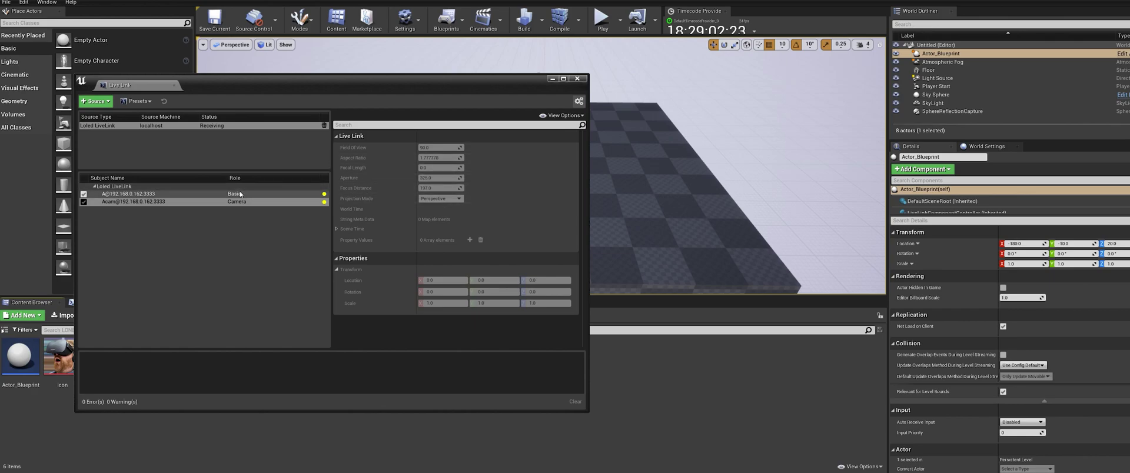
{"action": "left_click", "coordinate": [240, 194]}
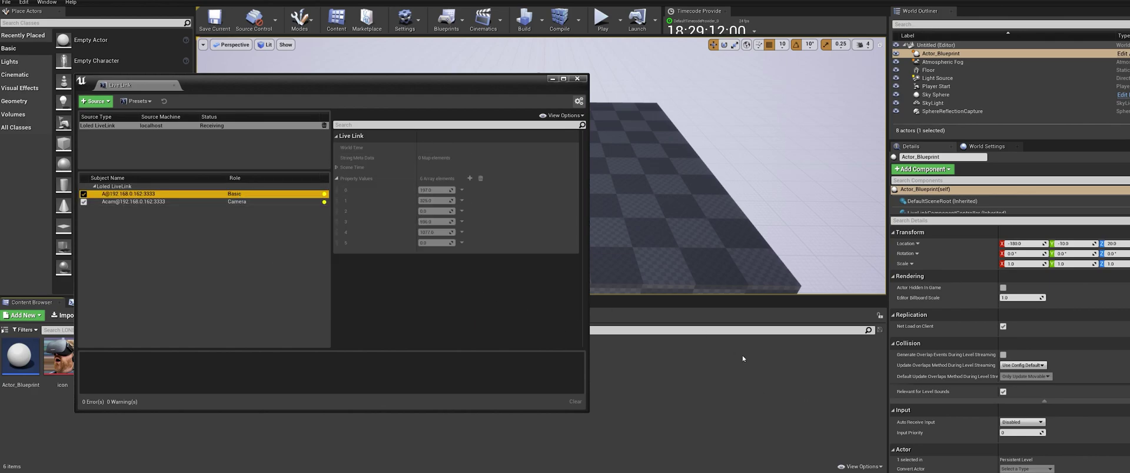
Step: Switch to LONET and reassign the encoder to slot B:1
{"action": "key", "text": "alt+Tab"}
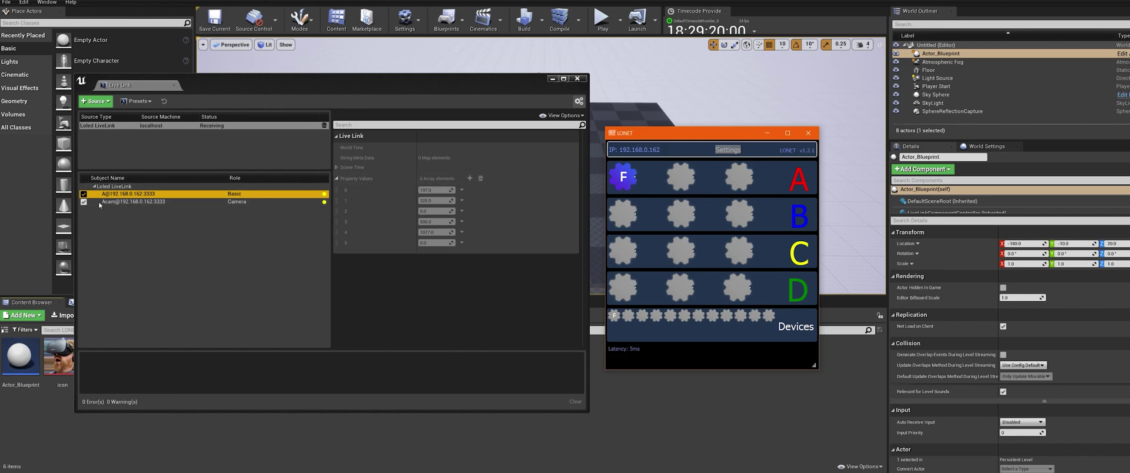
{"action": "left_click", "coordinate": [639, 185]}
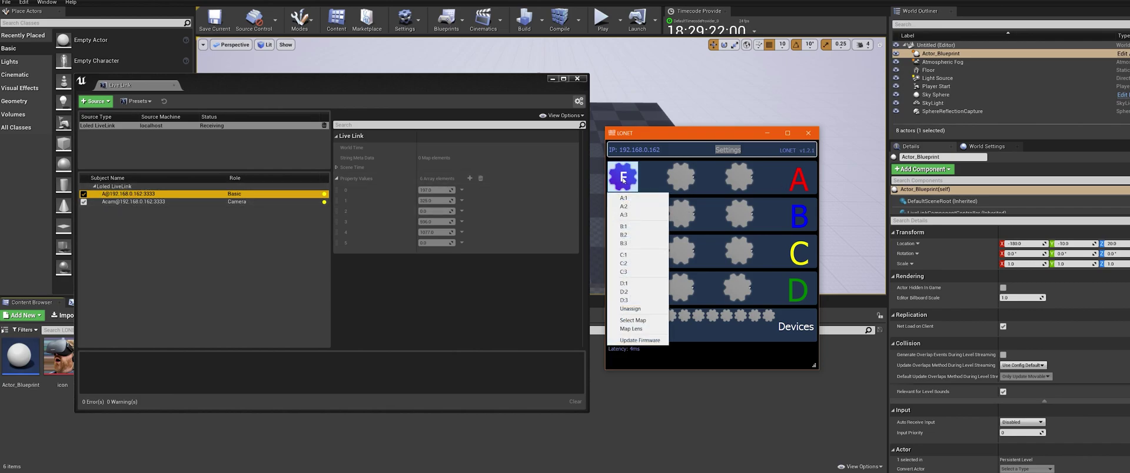
{"action": "left_click", "coordinate": [641, 227]}
Step: Return to Live Link, view the property values of the B subject, select the Bcam subject, and close the Live Link window
{"action": "left_click", "coordinate": [207, 258]}
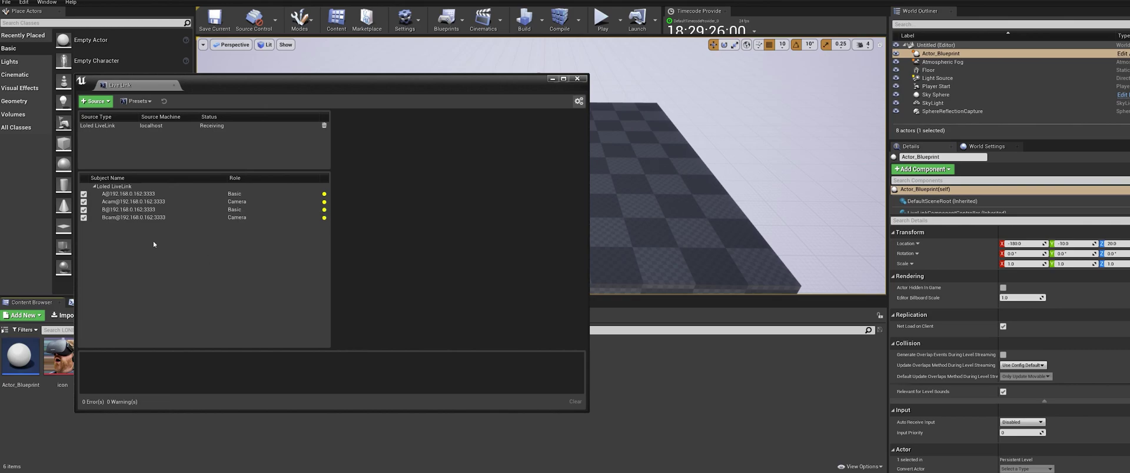
{"action": "left_click", "coordinate": [165, 210]}
{"action": "left_click", "coordinate": [273, 217]}
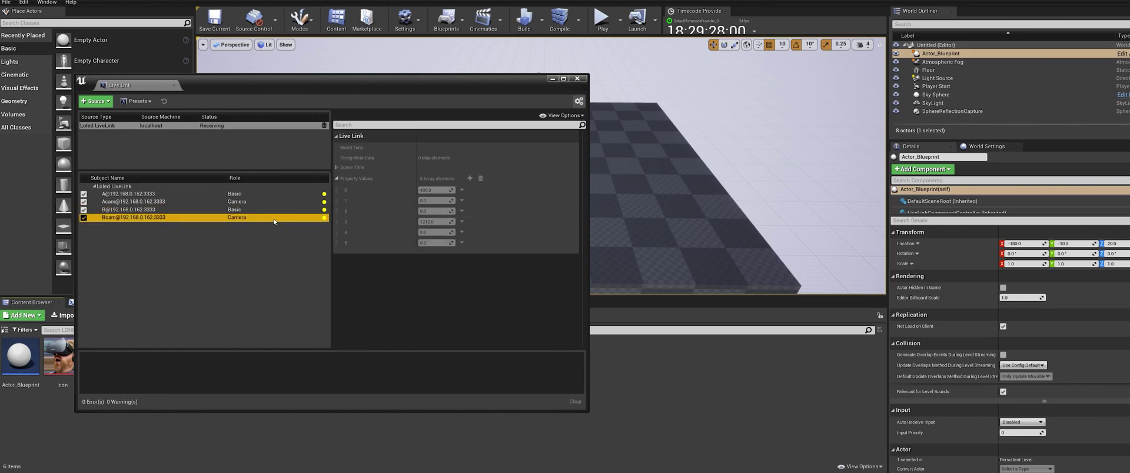
{"action": "left_click_drag", "start_coordinate": [353, 79], "coordinate": [325, 88]}
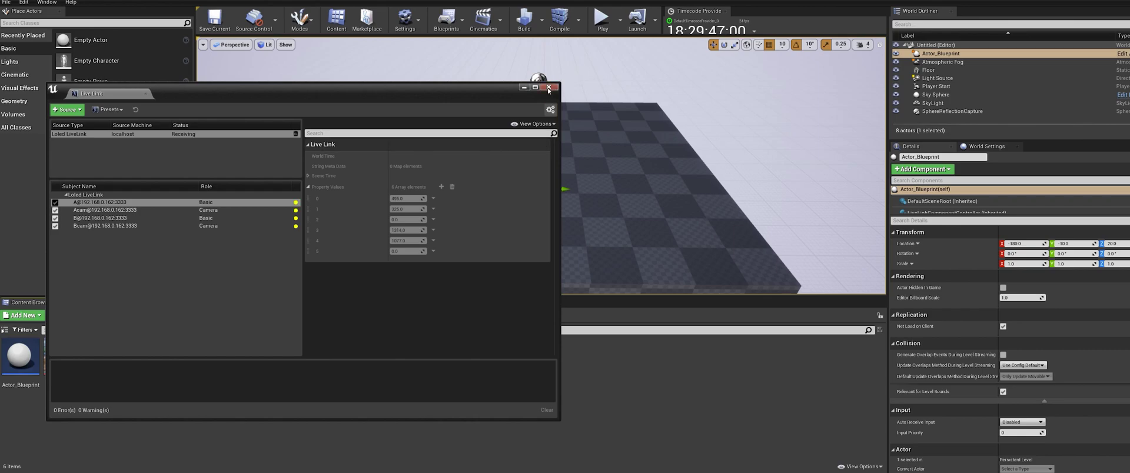
{"action": "left_click", "coordinate": [548, 88]}
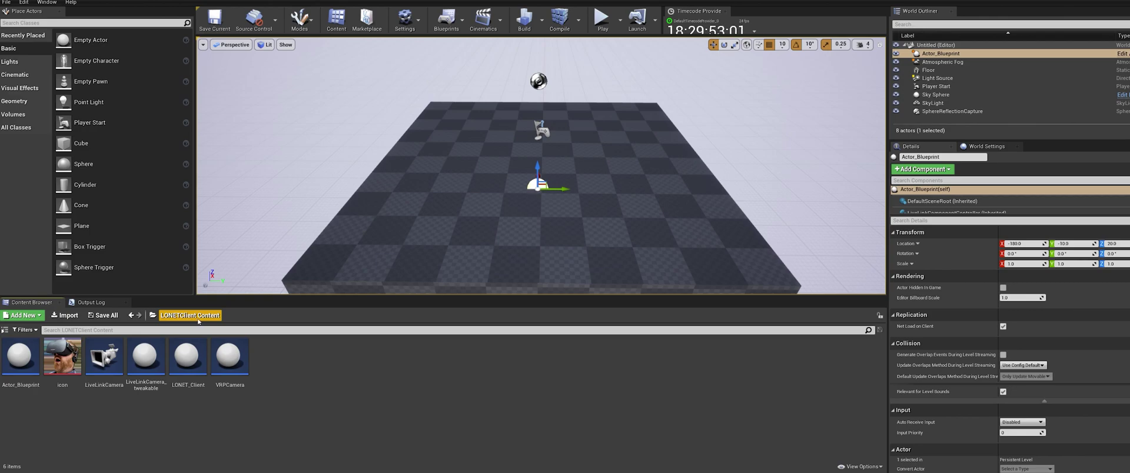
Step: Place a LiveLinkCamera from LONETClient Content on the floor and set its LiveLinkComponentController's subject representation to the Acam camera-role subject
{"action": "left_click_drag", "start_coordinate": [104, 356], "coordinate": [459, 193]}
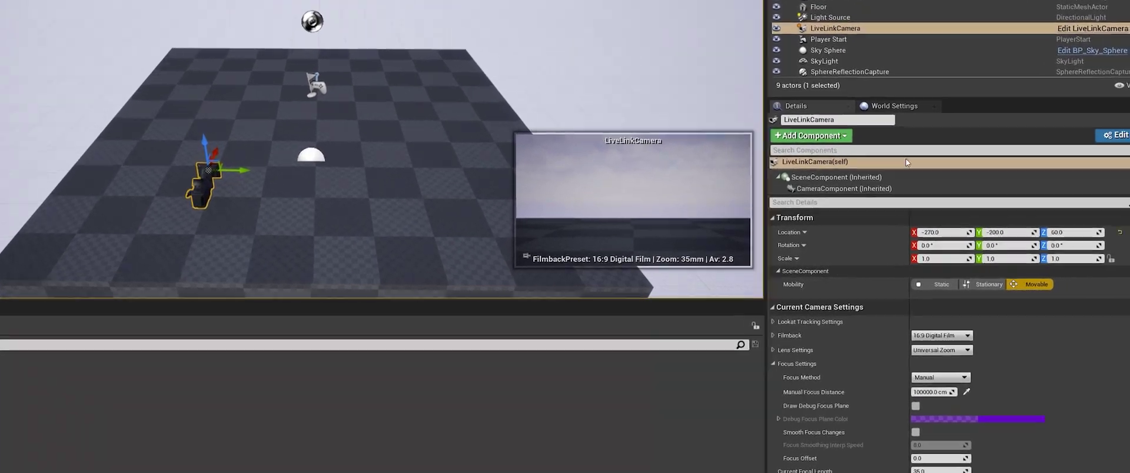
{"action": "scroll", "coordinate": [591, 112], "scroll_direction": "down", "scroll_amount": 1}
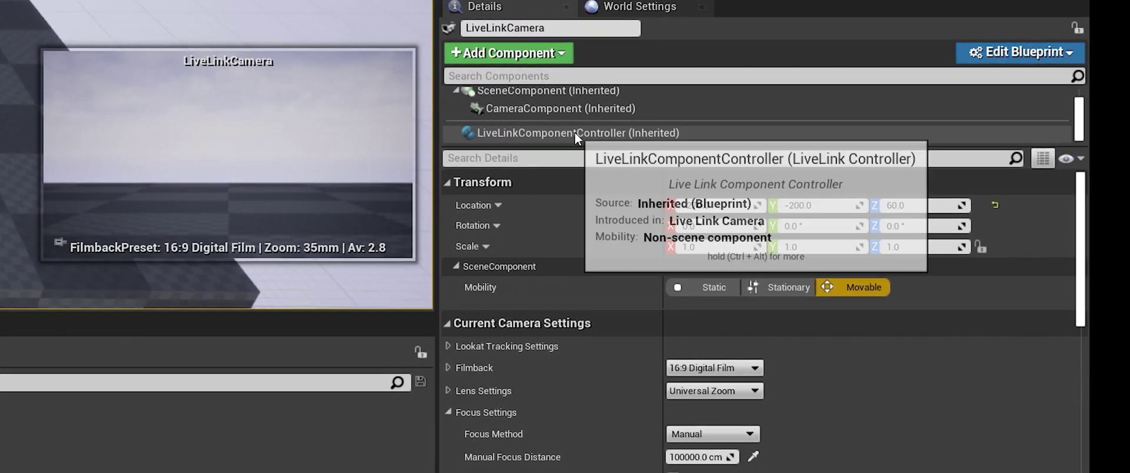
{"action": "left_click", "coordinate": [574, 133]}
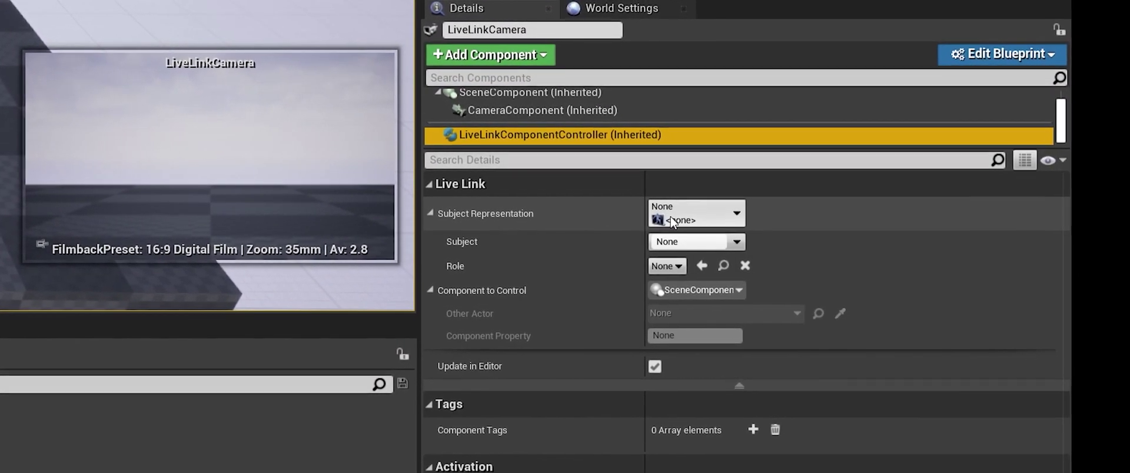
{"action": "left_click", "coordinate": [673, 221]}
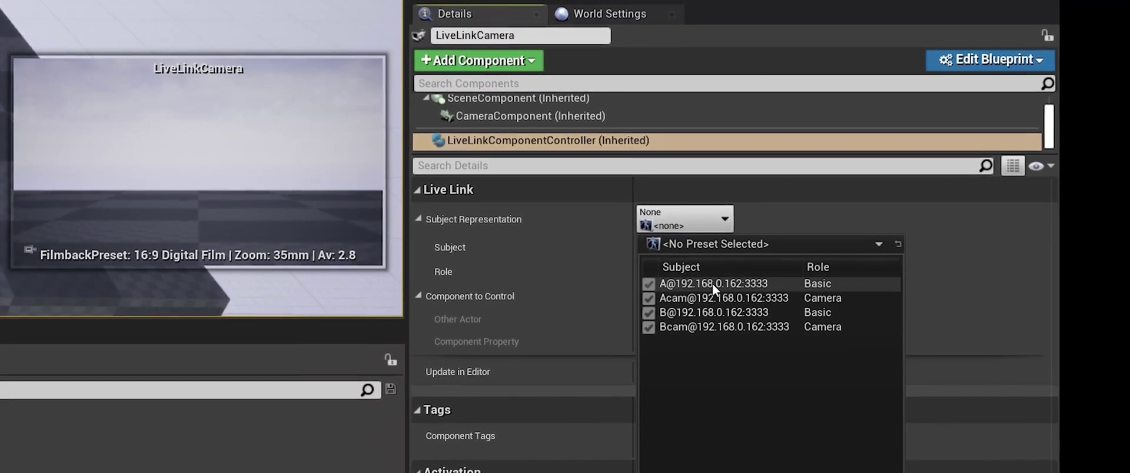
{"action": "left_click", "coordinate": [696, 305]}
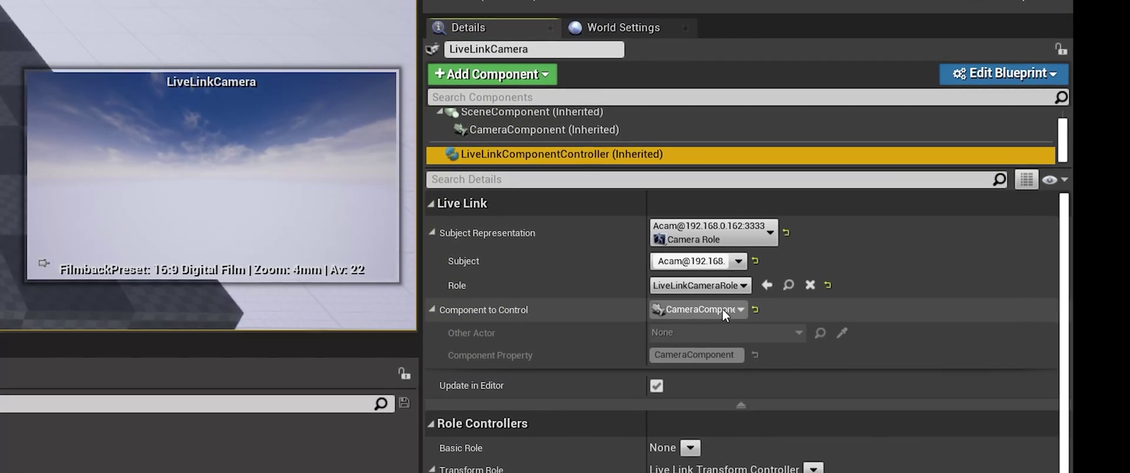
Step: Set the controller's Component to Control to CameraComponent and disable World Transform, Use Scale and Teleport for the Transform Role
{"action": "left_click", "coordinate": [687, 302]}
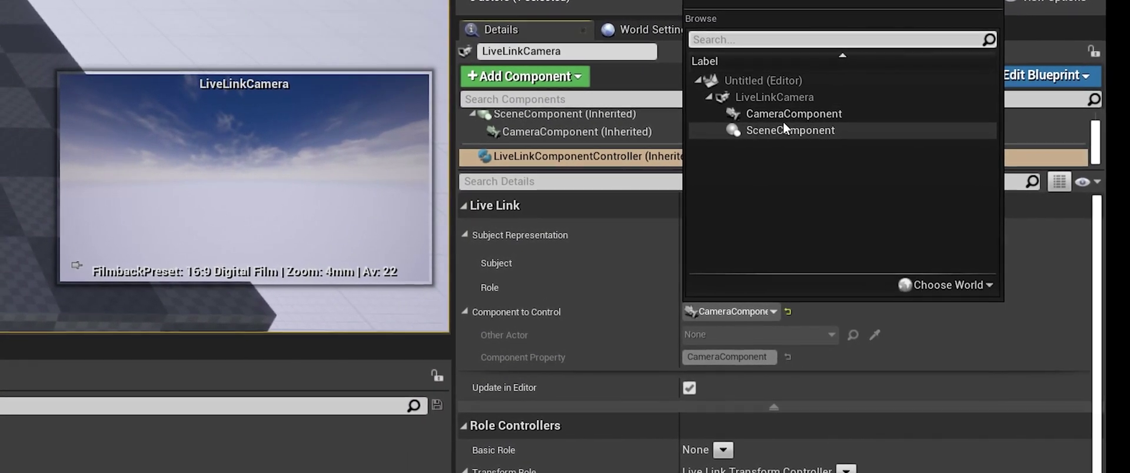
{"action": "left_click", "coordinate": [772, 115]}
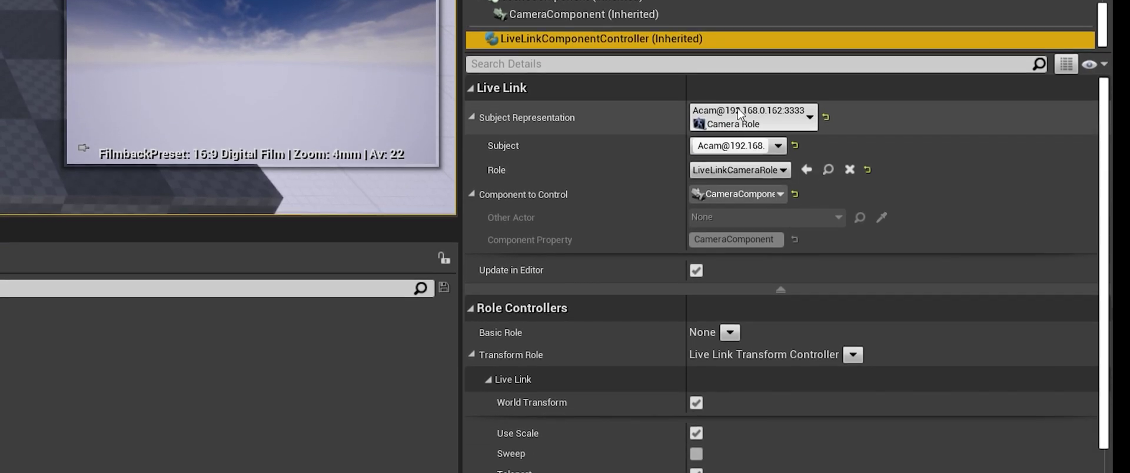
{"action": "scroll", "coordinate": [606, 224], "scroll_direction": "down", "scroll_amount": 2}
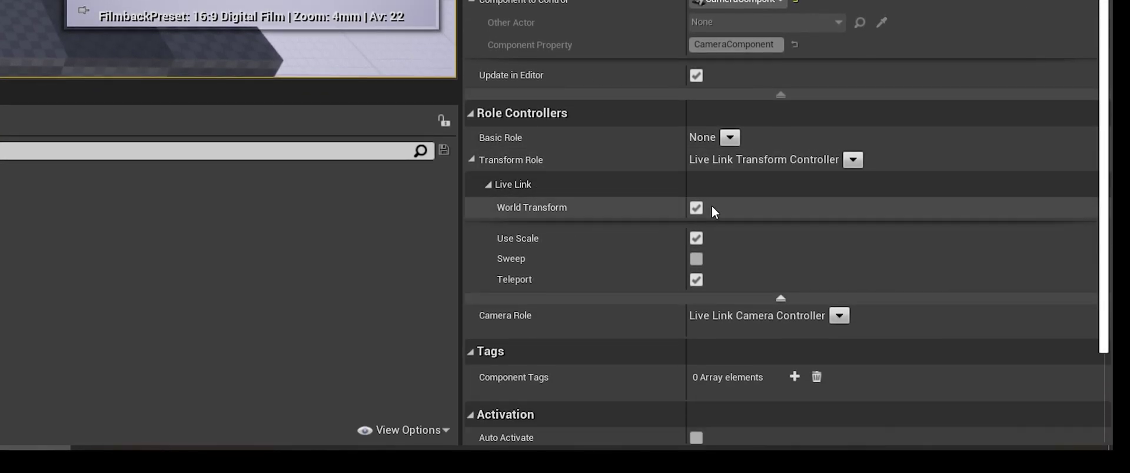
{"action": "left_click", "coordinate": [697, 207]}
{"action": "left_click", "coordinate": [696, 238]}
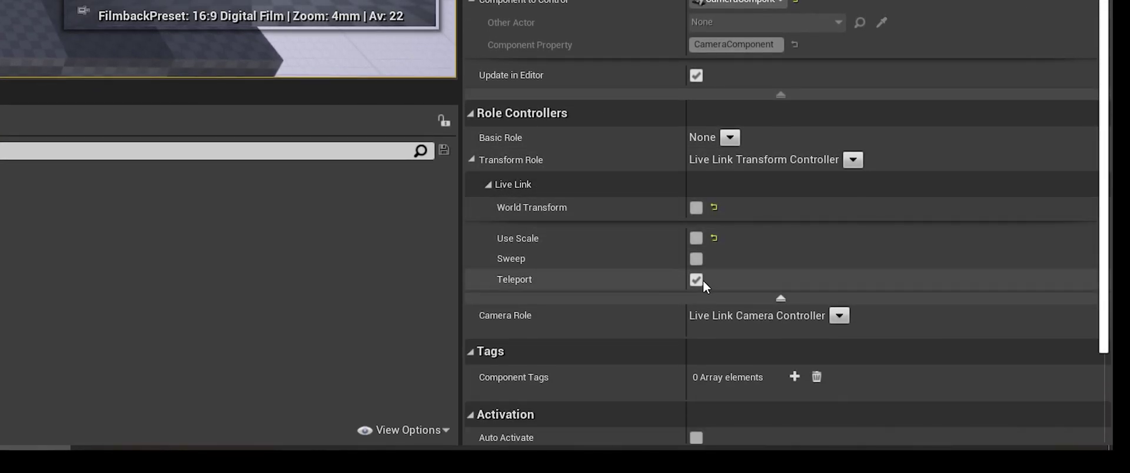
{"action": "left_click", "coordinate": [696, 280]}
{"action": "scroll", "coordinate": [647, 247], "scroll_direction": "up", "scroll_amount": 2}
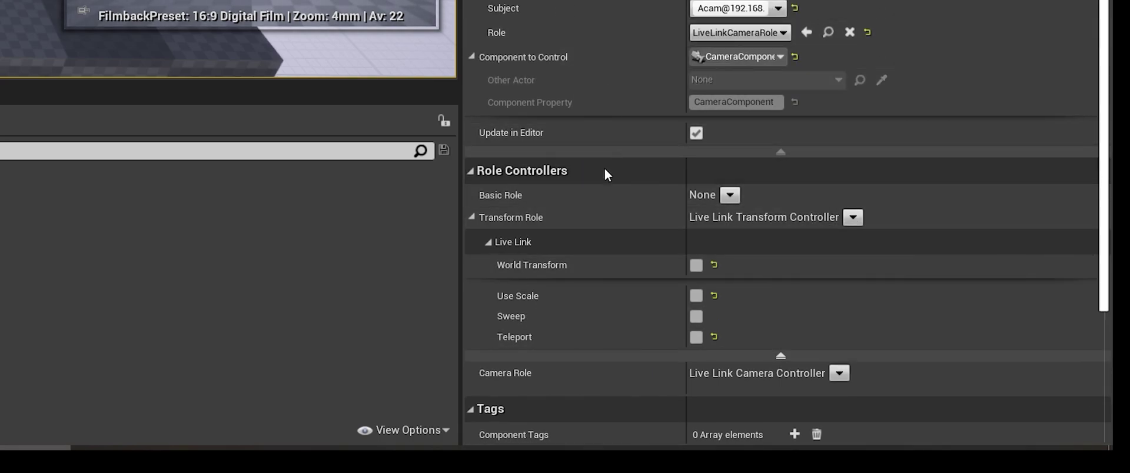
Step: Examine the LiveLinkCamera's current camera settings, including its focus, focal length and aperture
{"action": "scroll", "coordinate": [604, 174], "scroll_direction": "down", "scroll_amount": 3}
{"action": "scroll", "coordinate": [639, 154], "scroll_direction": "up", "scroll_amount": 3}
{"action": "scroll", "coordinate": [583, 207], "scroll_direction": "down", "scroll_amount": 10}
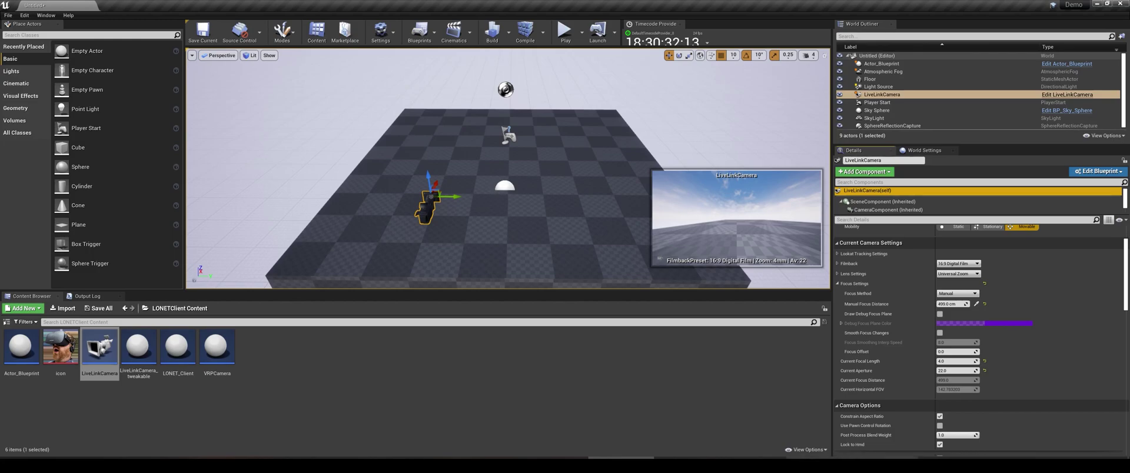
Step: In LONET, move the encoder to slot A:3 and select a lens map CSV for it from Loled\Mappings
{"action": "key", "text": "alt+Tab"}
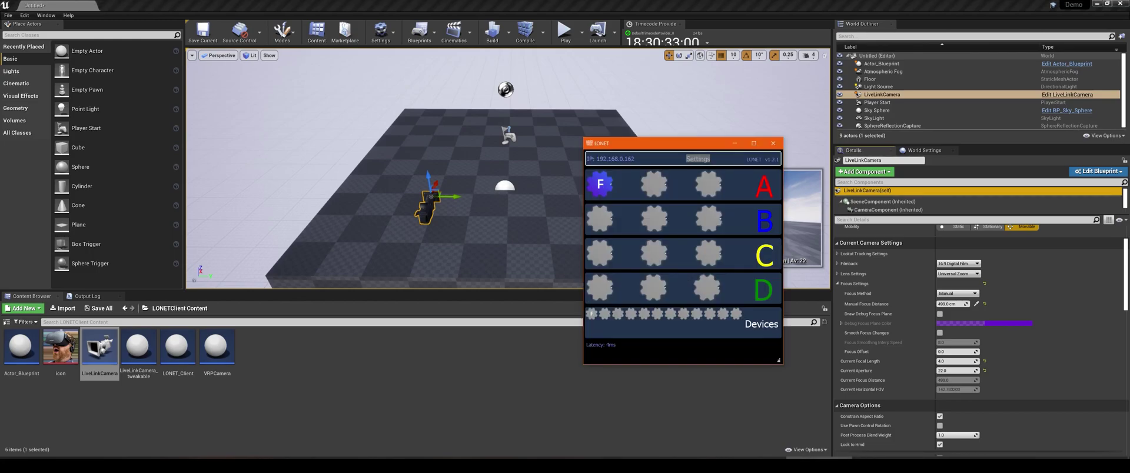
{"action": "left_click", "coordinate": [612, 196]}
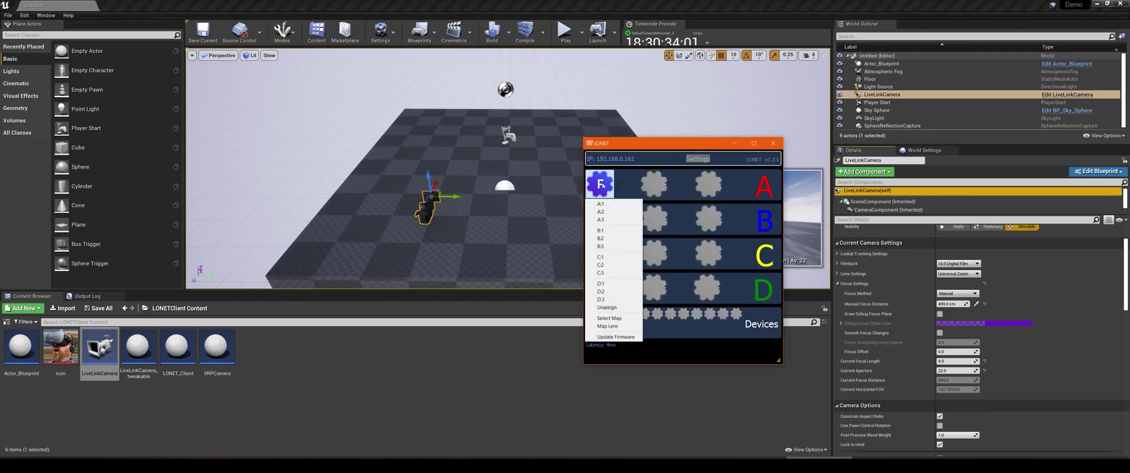
{"action": "left_click", "coordinate": [612, 219]}
{"action": "left_click", "coordinate": [715, 187]}
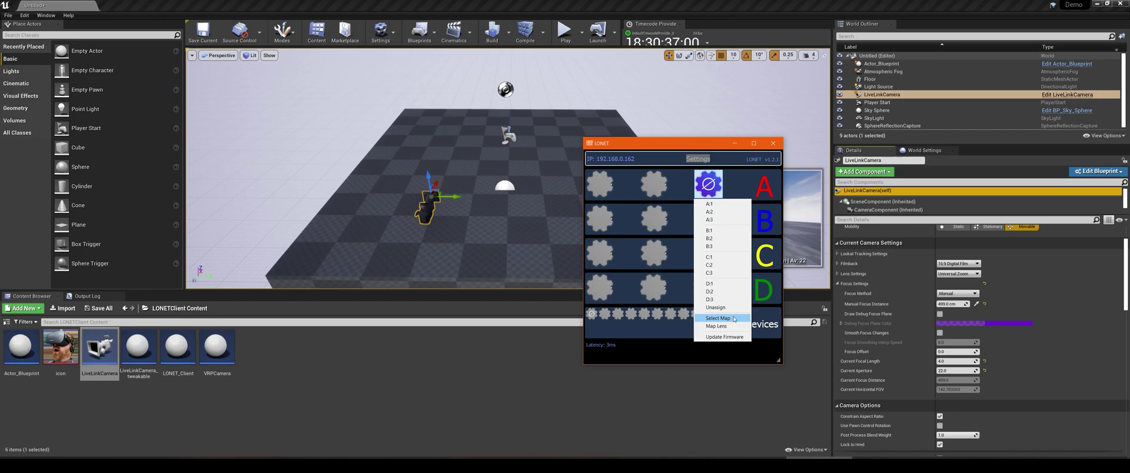
{"action": "left_click", "coordinate": [735, 318]}
{"action": "left_click", "coordinate": [698, 169]}
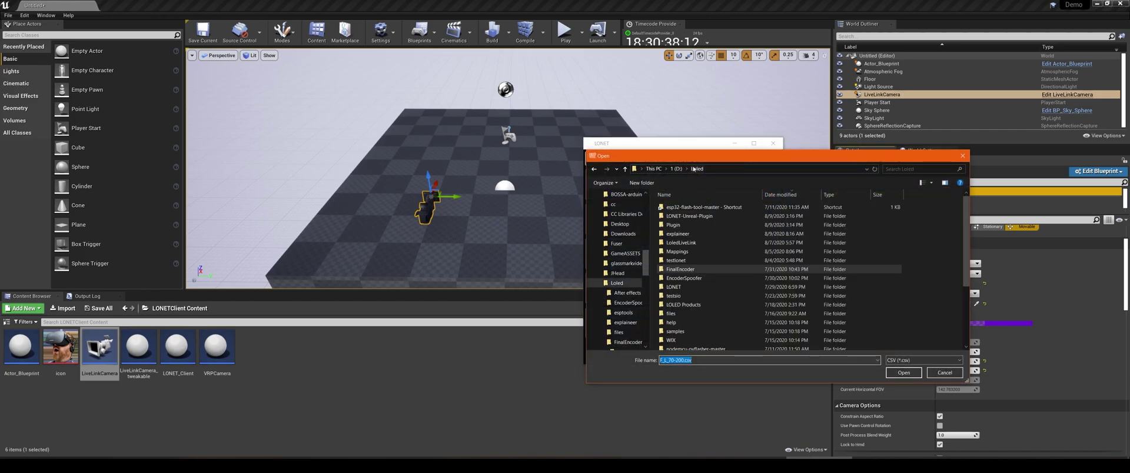
{"action": "double_click", "coordinate": [689, 251]}
{"action": "double_click", "coordinate": [682, 235]}
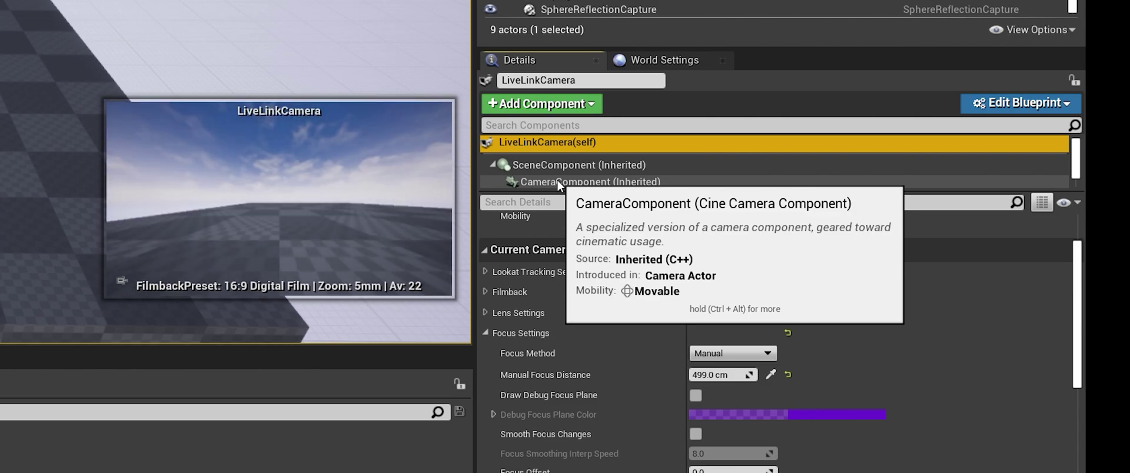
Step: Place a LiveLinkCamera_tweakable on the floor near the white sphere and examine its CineCamera component's lens and focus settings
{"action": "key", "text": "Escape"}
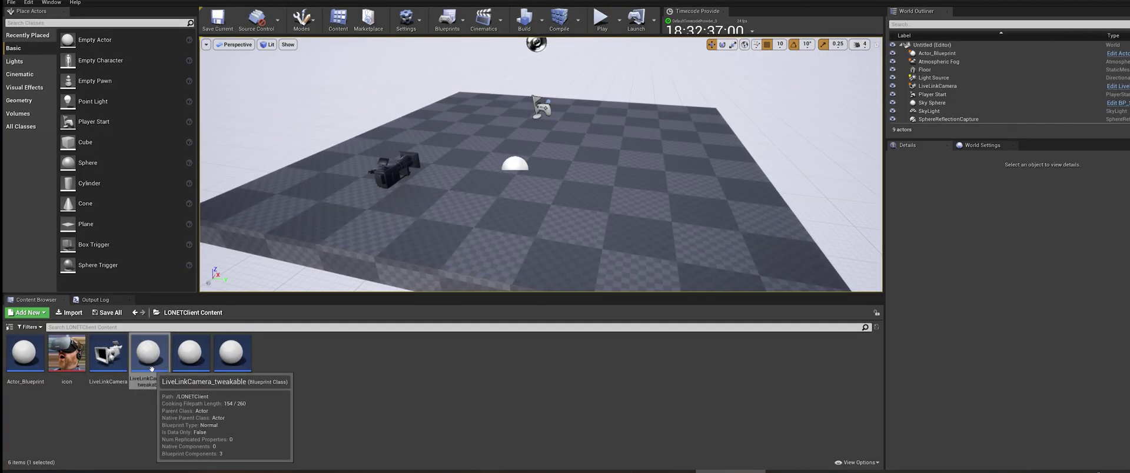
{"action": "left_click_drag", "start_coordinate": [149, 356], "coordinate": [503, 209]}
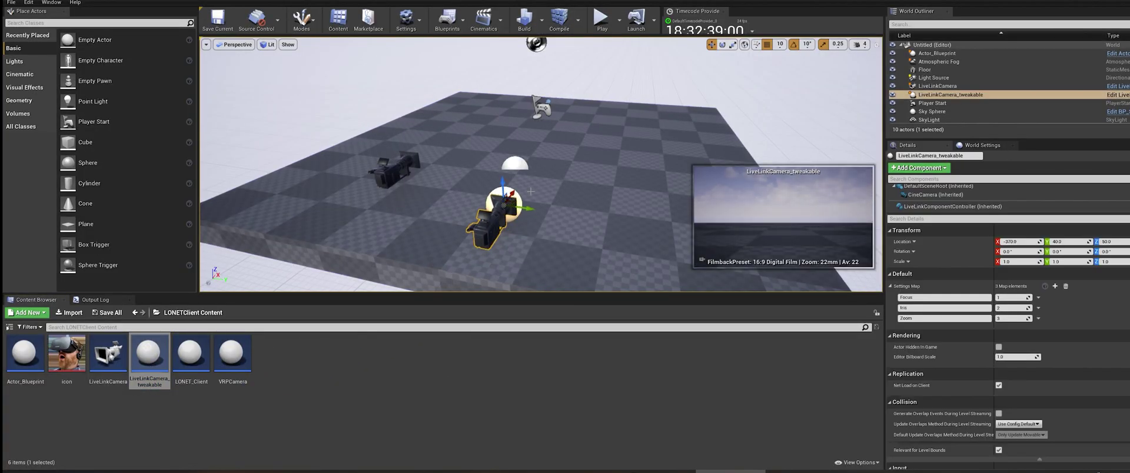
{"action": "left_click", "coordinate": [1117, 94]}
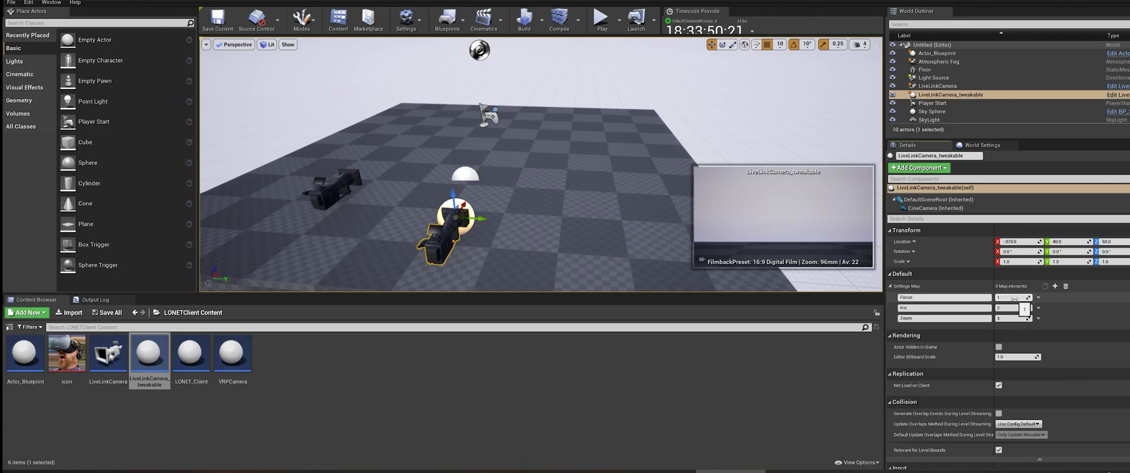
{"action": "left_click", "coordinate": [935, 207]}
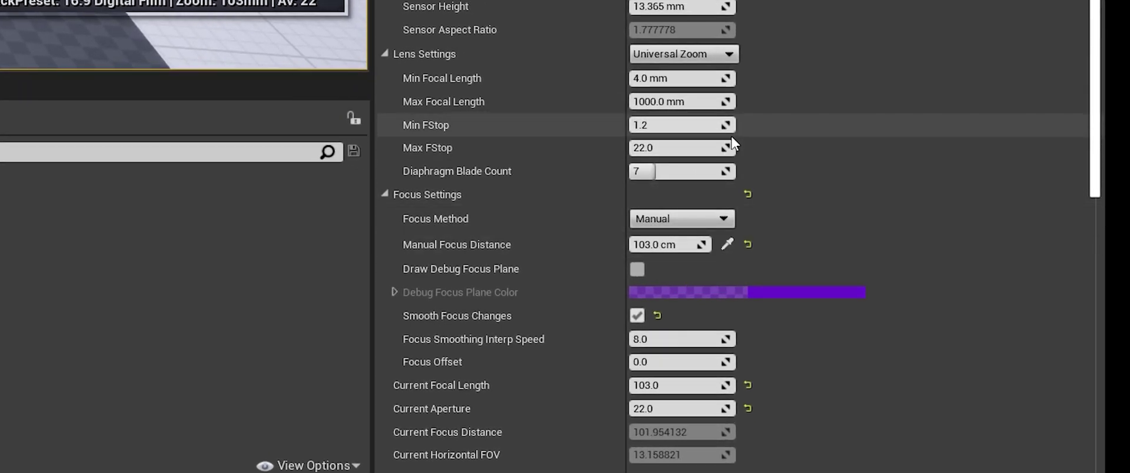
{"action": "scroll", "coordinate": [732, 143], "scroll_direction": "down", "scroll_amount": 3}
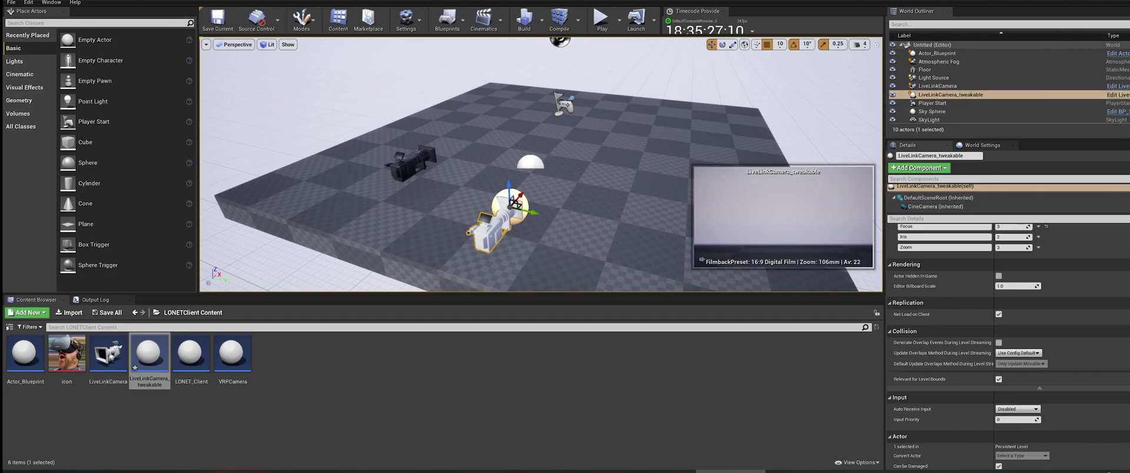
Step: In the LiveLinkCamera_tweakable blueprint, break the execution link leaving the Property Values SET node and compile
{"action": "left_click", "coordinate": [1106, 168]}
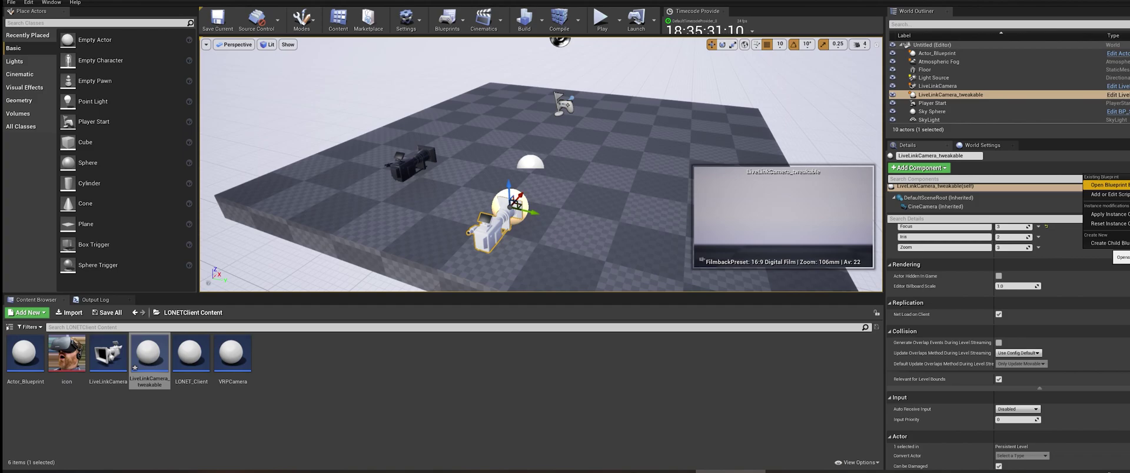
{"action": "left_click", "coordinate": [1107, 185]}
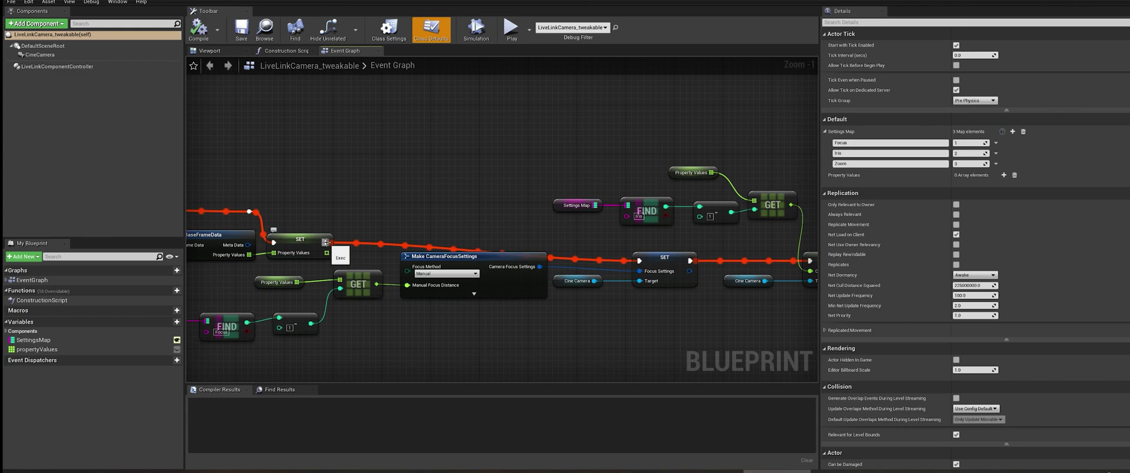
{"action": "left_click", "coordinate": [326, 243], "text": "alt"}
{"action": "right_click_drag", "start_coordinate": [382, 229], "coordinate": [437, 228]}
{"action": "left_click", "coordinate": [197, 30]}
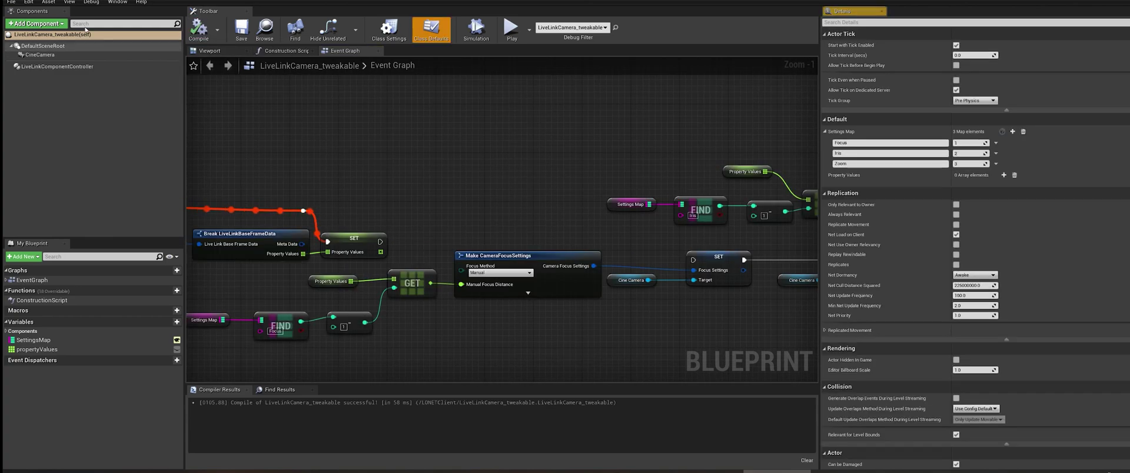
Step: Add a Cube component to the LiveLinkCamera_tweakable blueprint
{"action": "left_click", "coordinate": [35, 24]}
{"action": "type", "text": "cube"}
{"action": "key", "text": "Return"}
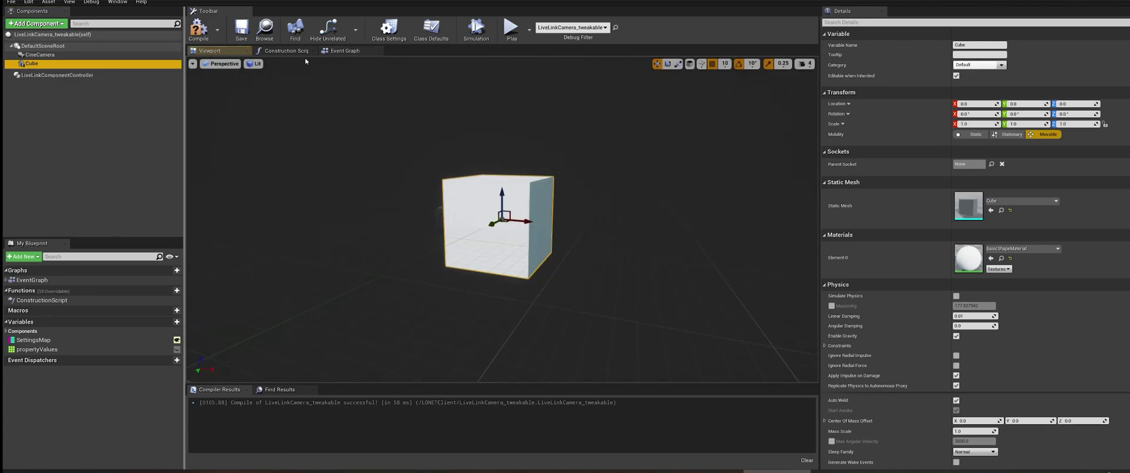
Step: In the Event Graph, add a Cube reference and connect it as the target of a new SetWorldRotation node
{"action": "left_click", "coordinate": [344, 51]}
{"action": "left_click_drag", "start_coordinate": [30, 63], "coordinate": [415, 138]}
{"action": "type", "text": "setwor"}
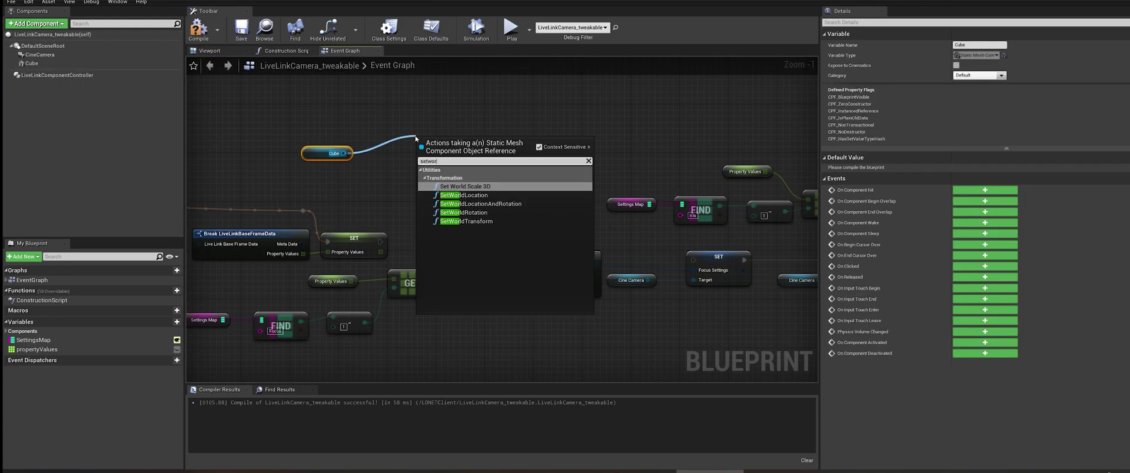
{"action": "left_click", "coordinate": [464, 212]}
{"action": "right_click_drag", "start_coordinate": [470, 199], "coordinate": [438, 200]}
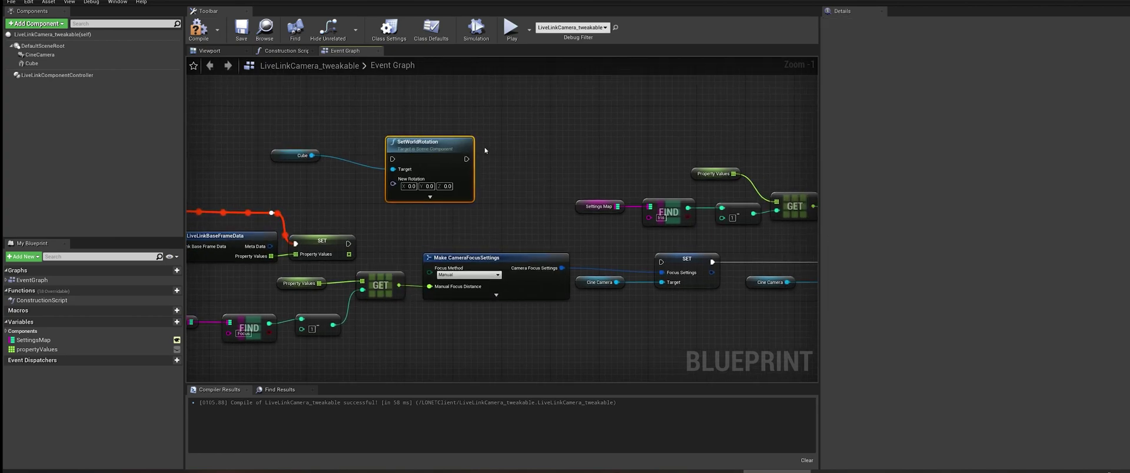
Step: Expand the SetWorldRotation node's advanced pins and move the node farther from the Cube reference, above the camera focus nodes
{"action": "left_click", "coordinate": [430, 197]}
{"action": "left_click_drag", "start_coordinate": [418, 142], "coordinate": [504, 117]}
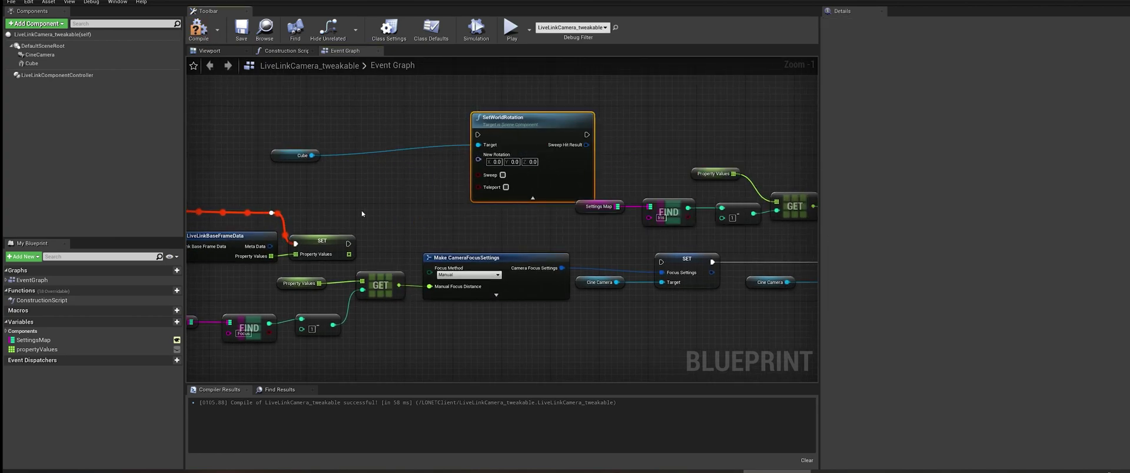
{"action": "right_click_drag", "start_coordinate": [362, 213], "coordinate": [376, 238]}
{"action": "right_click_drag", "start_coordinate": [349, 267], "coordinate": [388, 268]}
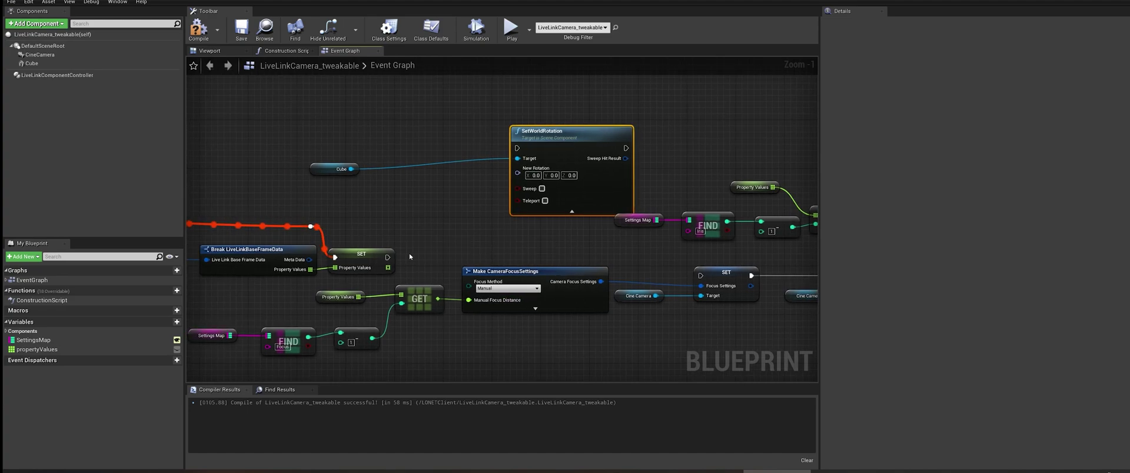
Step: Add an array Get (a ref) node fed by the Property Values output of the SET node and compile the blueprint
{"action": "left_click_drag", "start_coordinate": [388, 267], "coordinate": [419, 229]}
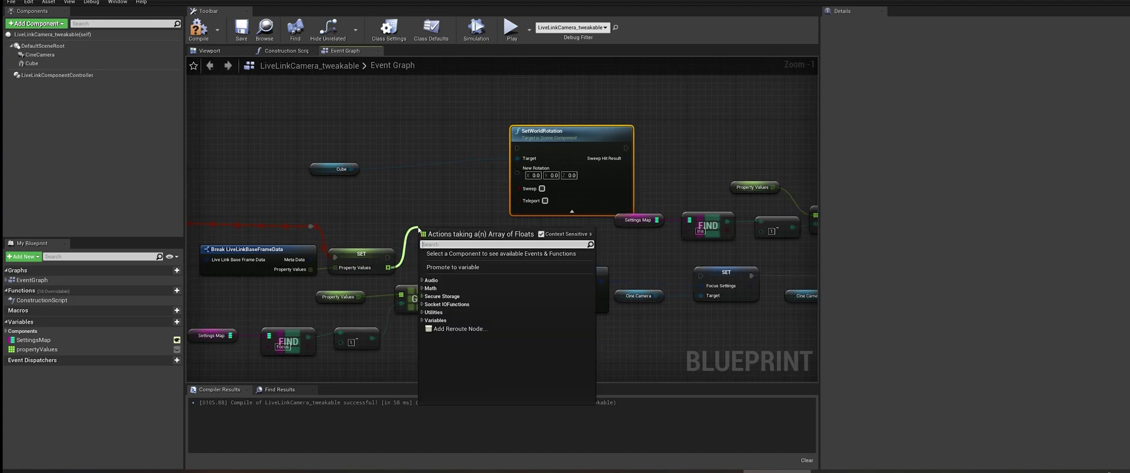
{"action": "type", "text": "get"}
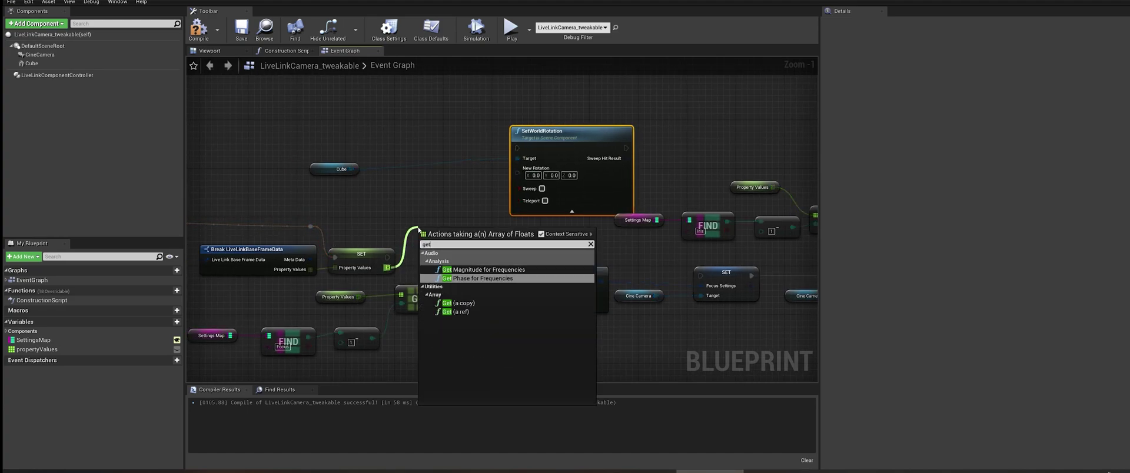
{"action": "key", "text": "Down"}
{"action": "key", "text": "Down"}
{"action": "key", "text": "Up"}
{"action": "key", "text": "Down"}
{"action": "key", "text": "Return"}
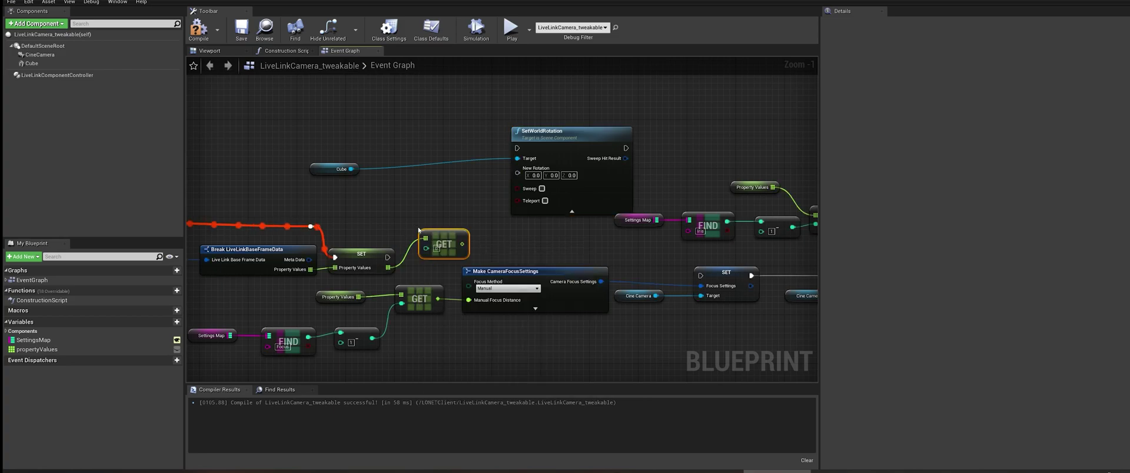
{"action": "left_click", "coordinate": [198, 28]}
{"action": "right_click_drag", "start_coordinate": [423, 185], "coordinate": [400, 184]}
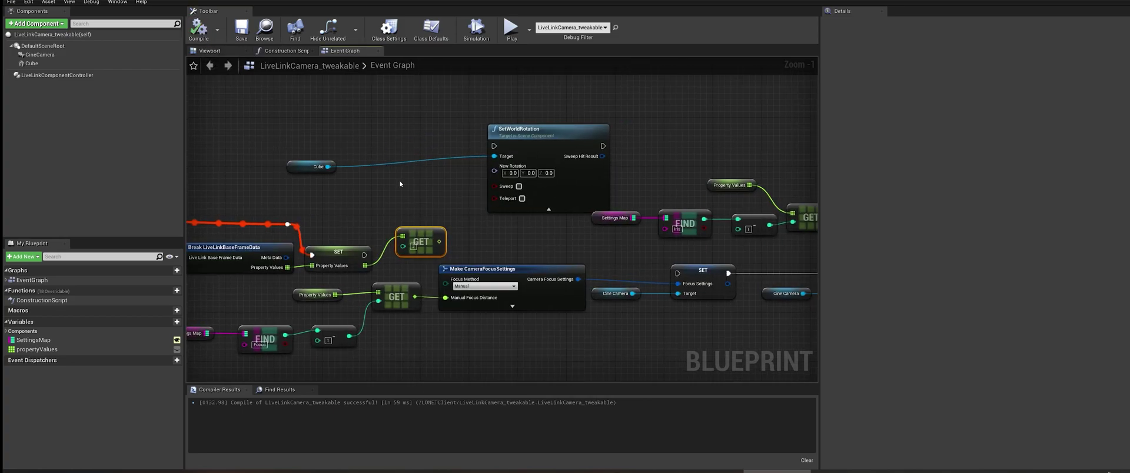
Step: Switch to LONET, assign the Z encoder to slot A:1, and return to the Unreal Engine blueprint
{"action": "left_click", "coordinate": [1012, 469]}
{"action": "left_click", "coordinate": [686, 191]}
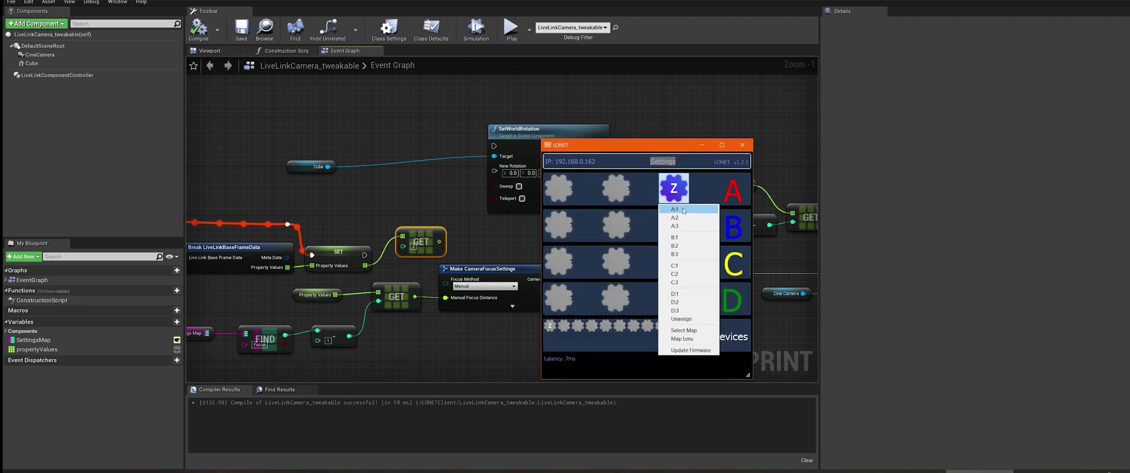
{"action": "left_click", "coordinate": [681, 210]}
{"action": "left_click", "coordinate": [706, 147]}
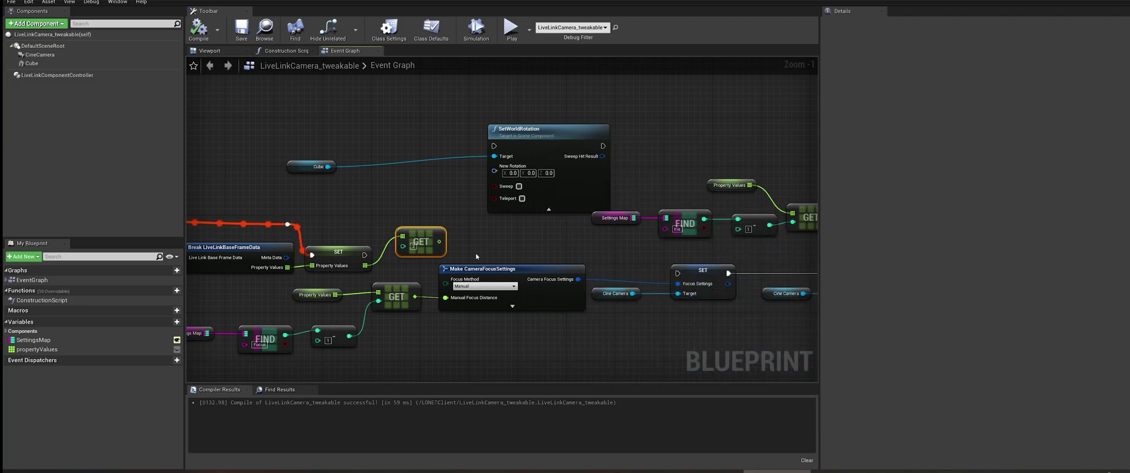
Step: Add a Make Rotator node with X (Roll) fed by the new GET node, and place it just above that node
{"action": "left_click_drag", "start_coordinate": [439, 242], "coordinate": [468, 191]}
{"action": "left_click", "coordinate": [429, 175]}
{"action": "left_click_drag", "start_coordinate": [439, 241], "coordinate": [442, 207]}
{"action": "type", "text": "rotator"}
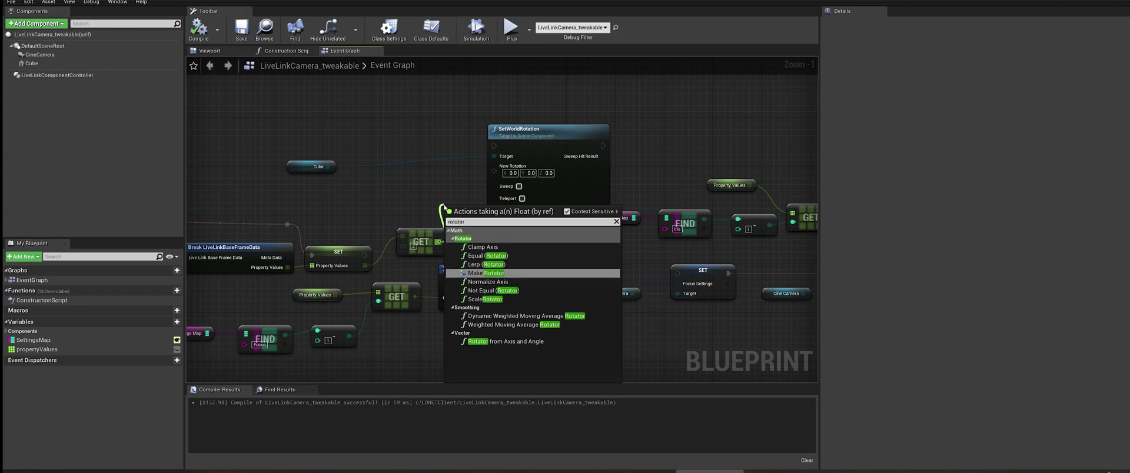
{"action": "key", "text": "Return"}
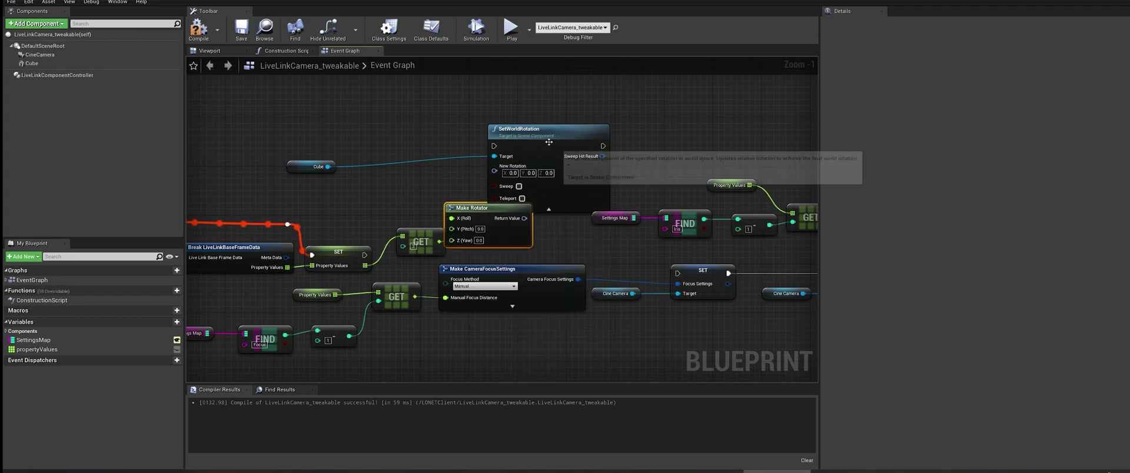
{"action": "left_click_drag", "start_coordinate": [478, 211], "coordinate": [483, 188]}
Step: Wire Make Rotator into SetWorldRotation's New Rotation, link the SET node's execution output to SetWorldRotation, and compile
{"action": "right_click_drag", "start_coordinate": [592, 167], "coordinate": [561, 171]}
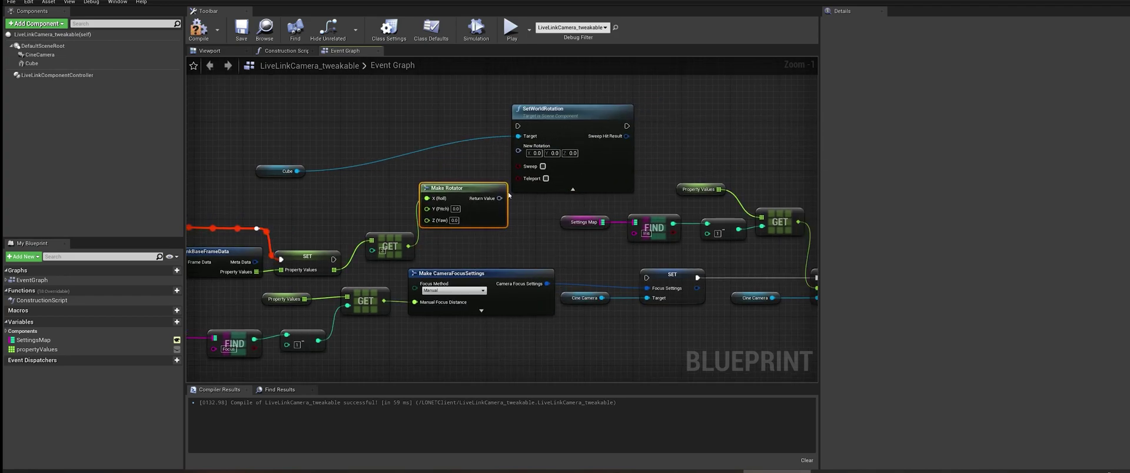
{"action": "left_click_drag", "start_coordinate": [498, 199], "coordinate": [518, 151]}
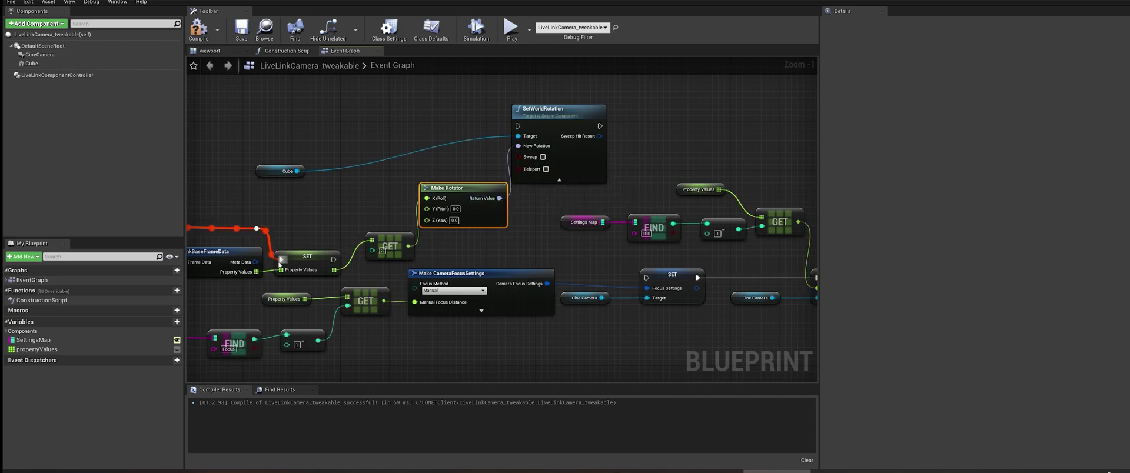
{"action": "left_click_drag", "start_coordinate": [333, 260], "coordinate": [527, 131]}
{"action": "left_click", "coordinate": [199, 28]}
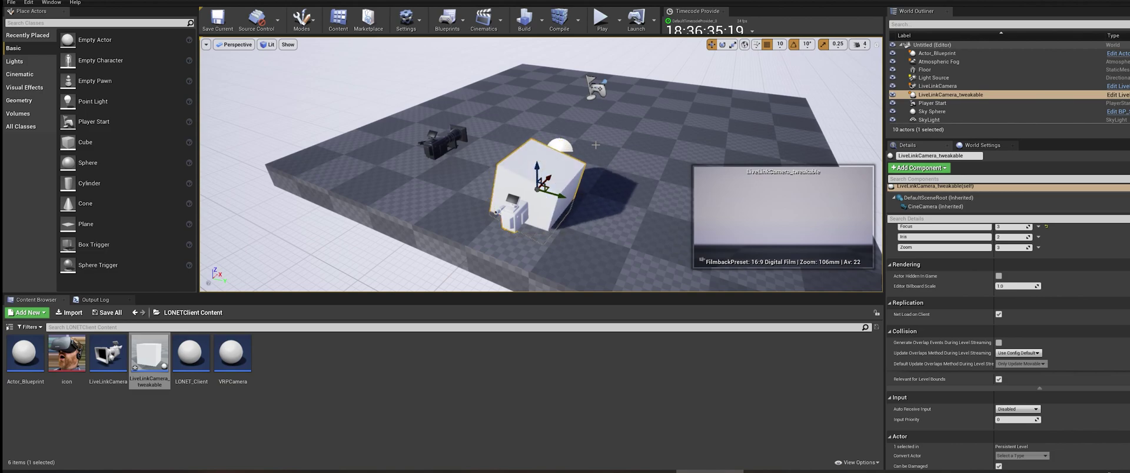
{"action": "middle_click_drag", "start_coordinate": [595, 145], "coordinate": [565, 137]}
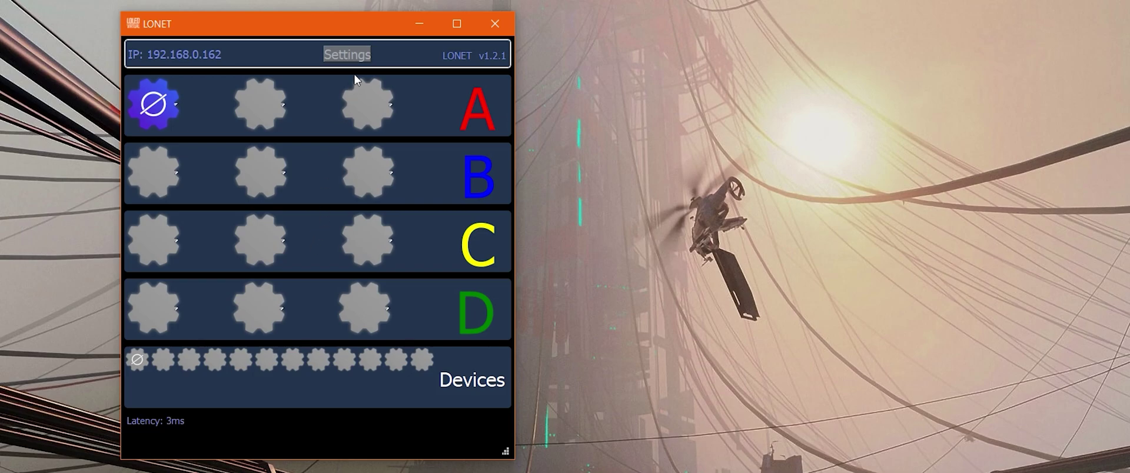
Step: Open LONET's FreeD settings beside the main window, enable FreeD, and set the first ID to 1
{"action": "left_click", "coordinate": [348, 55]}
{"action": "left_click", "coordinate": [440, 35]}
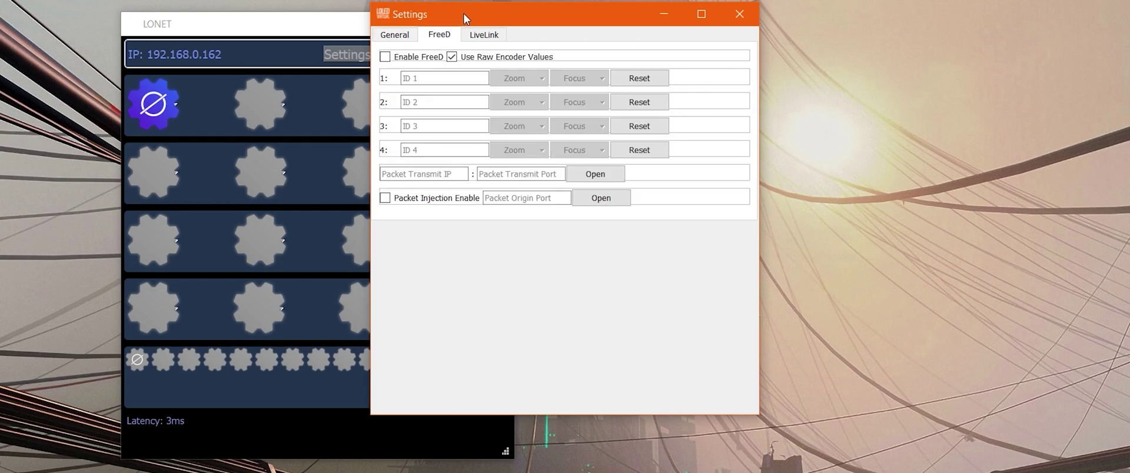
{"action": "left_click_drag", "start_coordinate": [464, 18], "coordinate": [677, 59]}
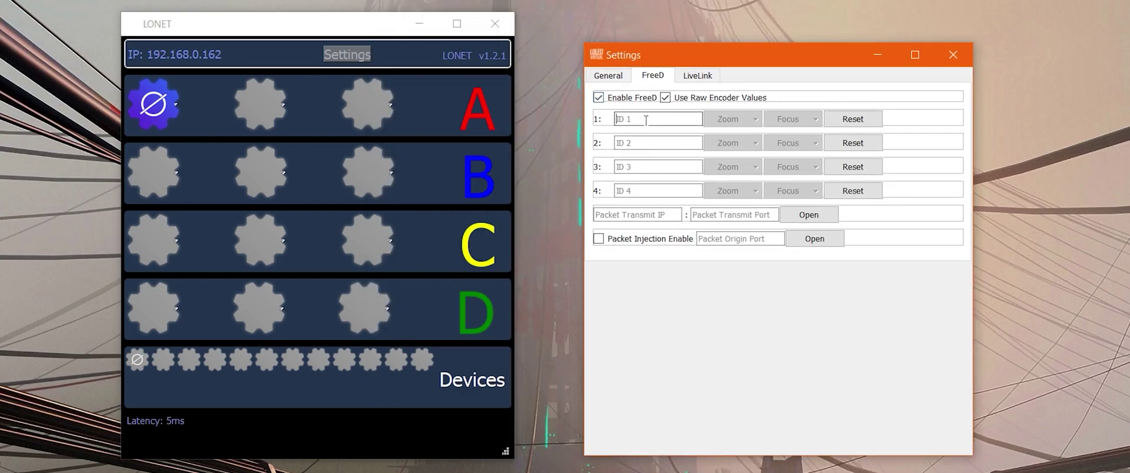
{"action": "left_click", "coordinate": [652, 137]}
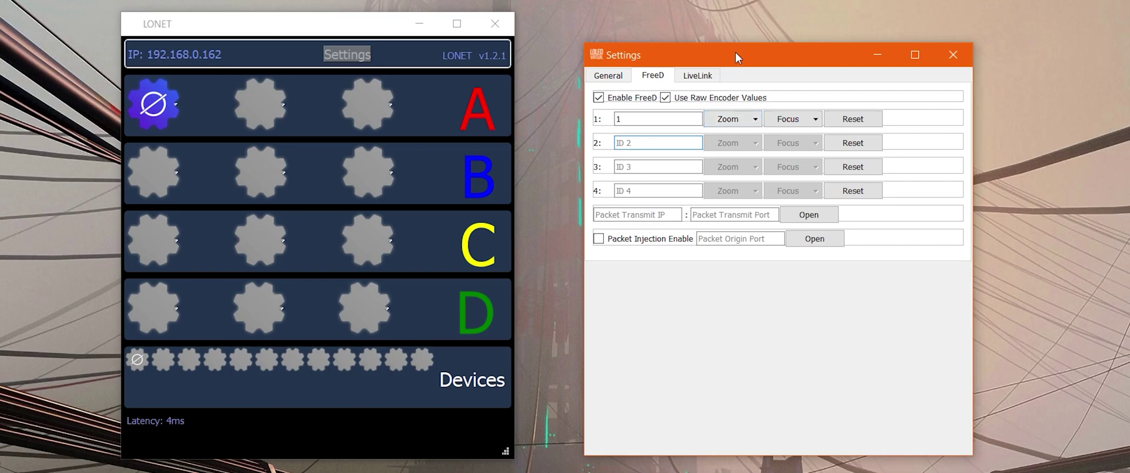
{"action": "left_click_drag", "start_coordinate": [735, 52], "coordinate": [729, 42]}
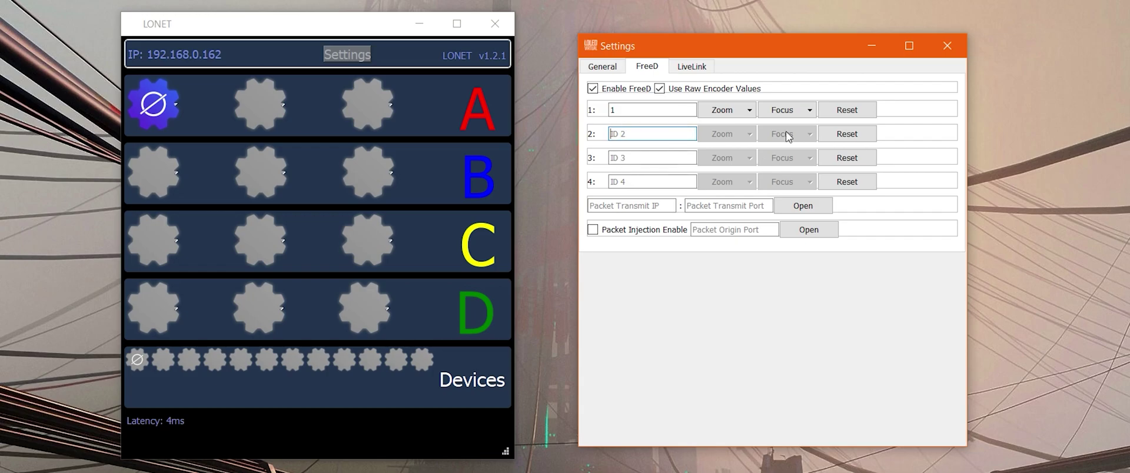
Step: Try assigning encoder A:1 to both zoom and focus for the first FreeD ID, and reset that row
{"action": "left_click", "coordinate": [725, 110]}
{"action": "left_click", "coordinate": [727, 129]}
{"action": "left_click", "coordinate": [785, 110]}
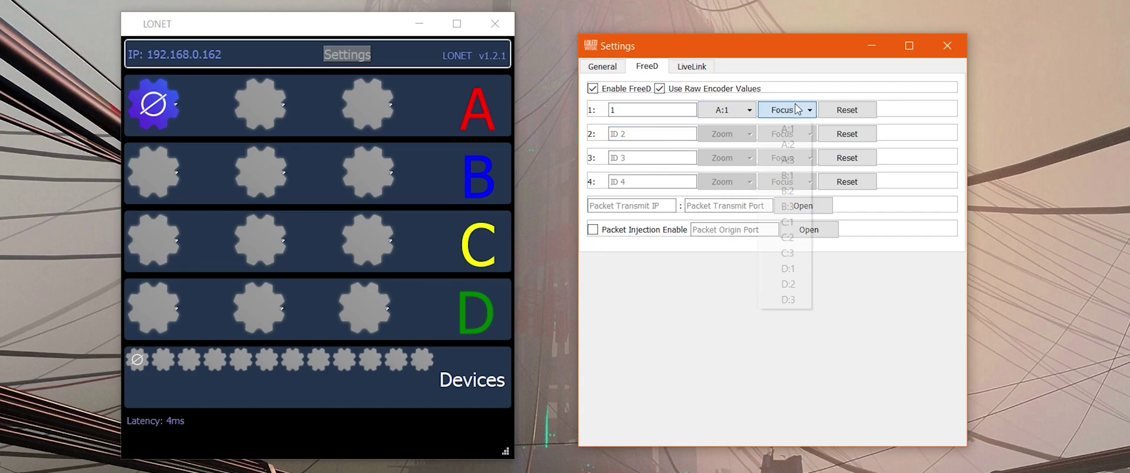
{"action": "left_click", "coordinate": [787, 128]}
{"action": "left_click", "coordinate": [786, 110]}
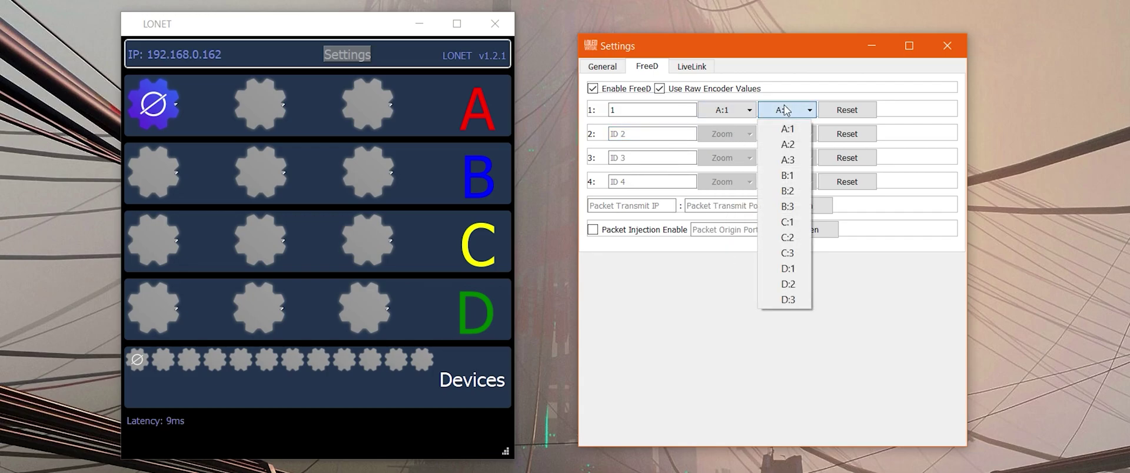
{"action": "left_click", "coordinate": [847, 110]}
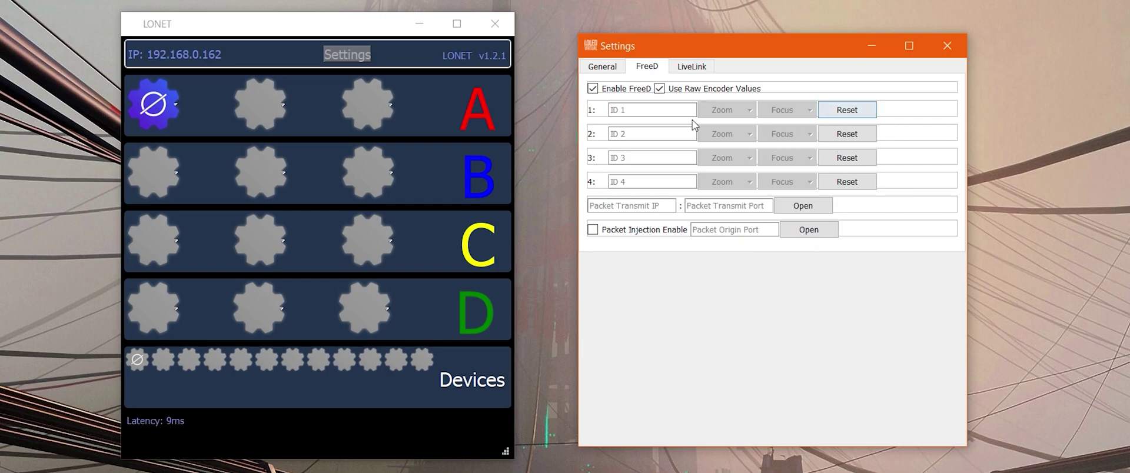
Step: Enter 1 as the first FreeD ID and assign encoder A:1 to its zoom
{"action": "type", "text": "1"}
{"action": "left_click", "coordinate": [726, 111]}
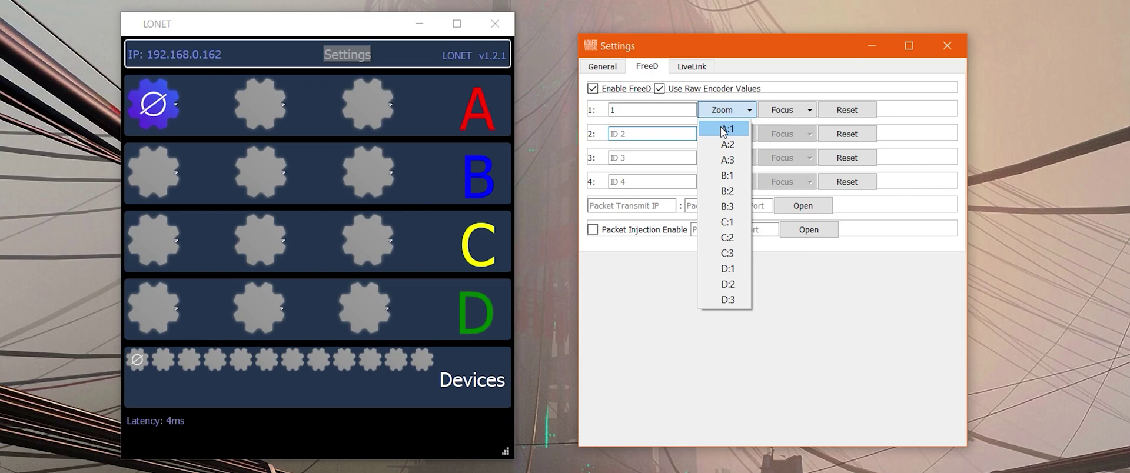
{"action": "left_click", "coordinate": [724, 129]}
{"action": "left_click_drag", "start_coordinate": [738, 41], "coordinate": [722, 47]}
Step: Open FreeD packet transmission to 192.168.0.162 on port 2222 and toggle the use of raw encoder values
{"action": "left_click", "coordinate": [634, 210]}
{"action": "type", "text": "1"}
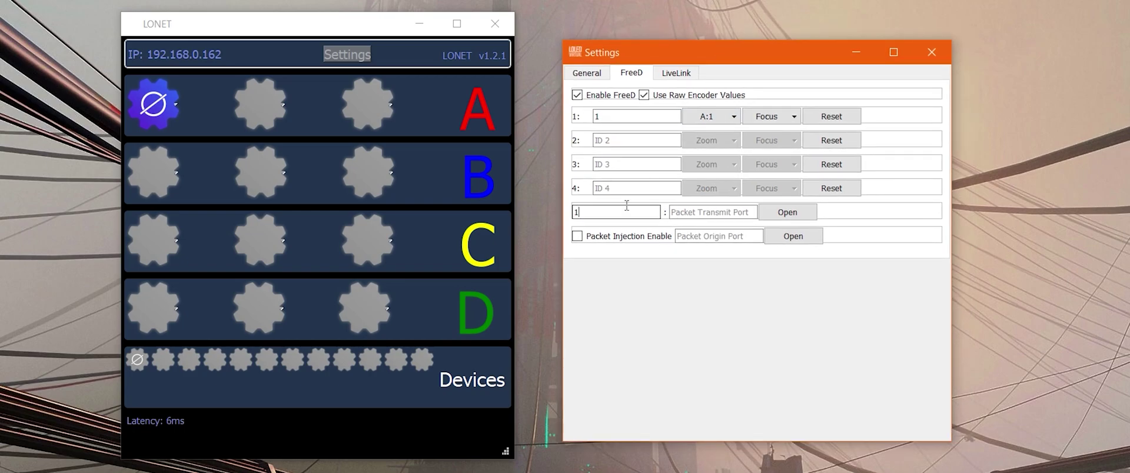
{"action": "type", "text": "92.168.0.162"}
{"action": "type", "text": "222"}
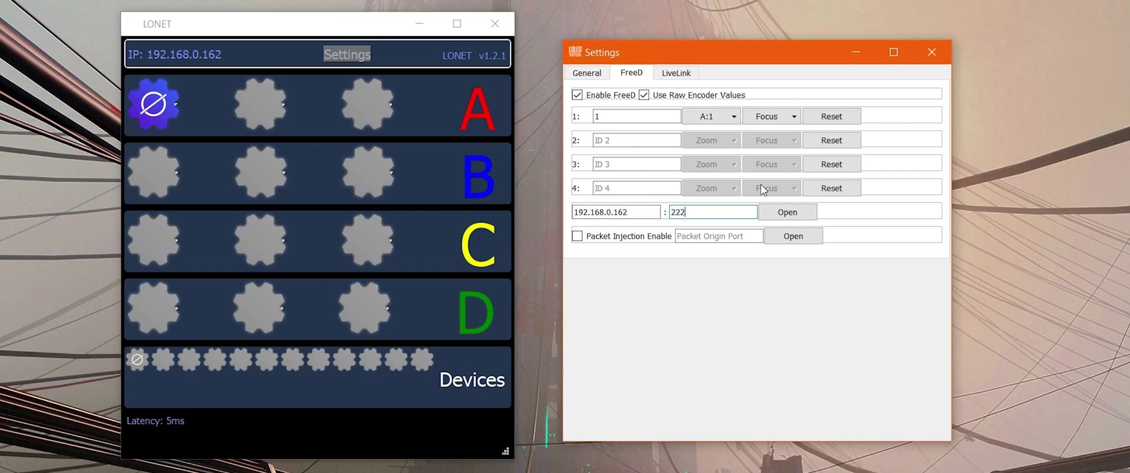
{"action": "type", "text": "2"}
{"action": "left_click", "coordinate": [790, 213]}
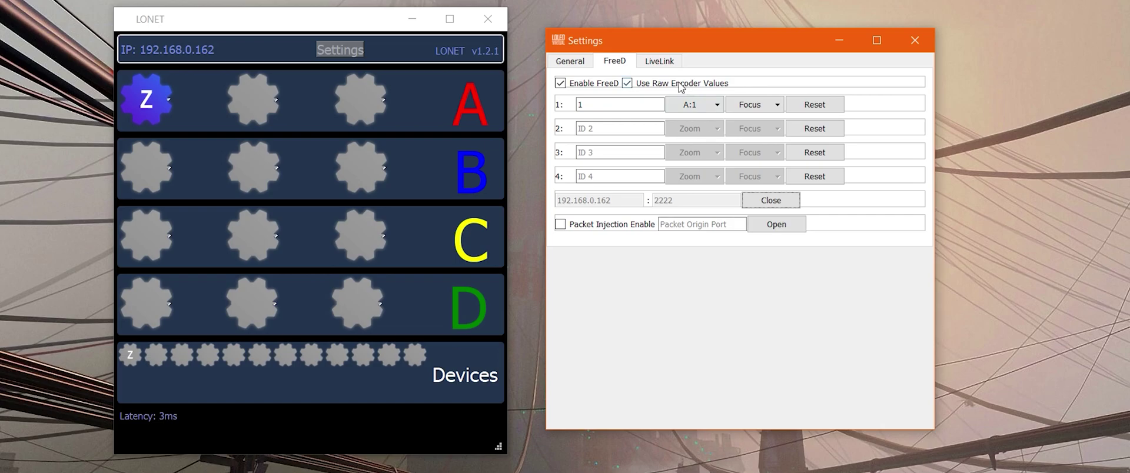
{"action": "left_click", "coordinate": [651, 83]}
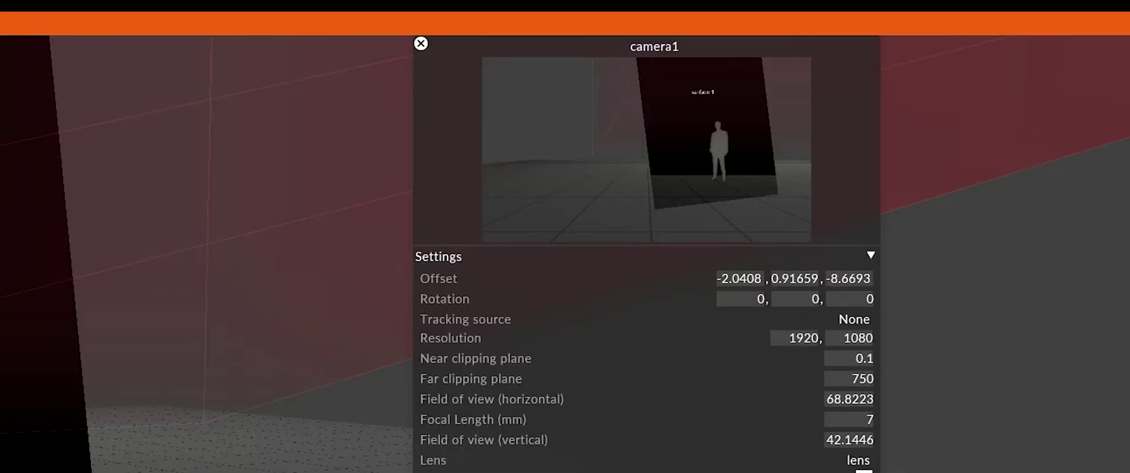
Step: In the camera1 settings, set the focal length to 70 mm
{"action": "type", "text": "0"}
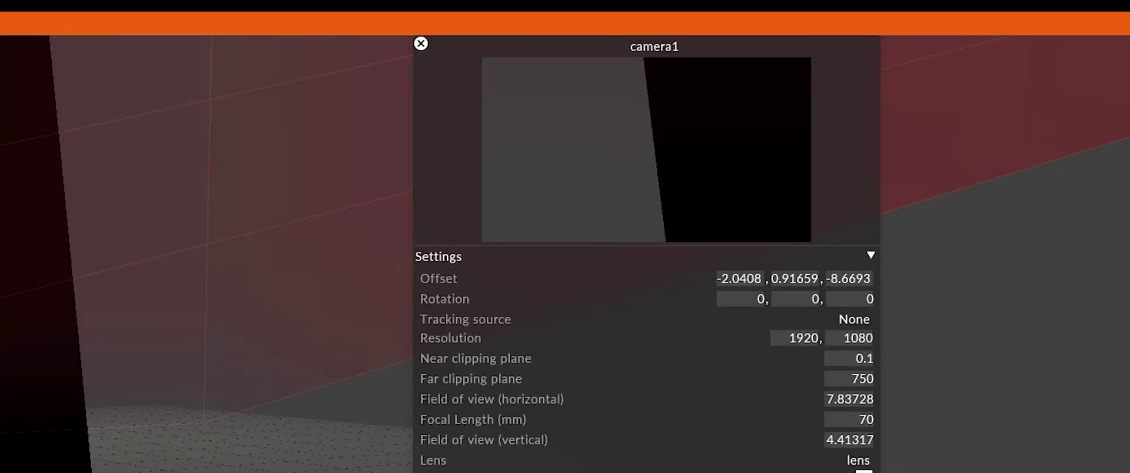